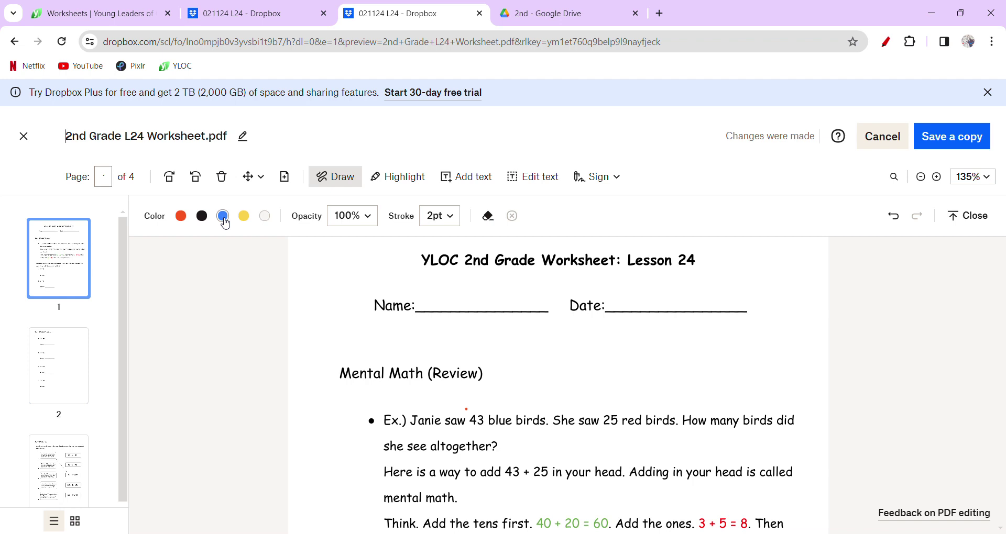
# Step: Handwrite the student's first name in blue on the worksheet's Name line
pyautogui.moveTo(439, 294)
pyautogui.mouseDown()
pyautogui.moveTo(436, 316)
pyautogui.moveTo(456, 301)
pyautogui.mouseUp()
pyautogui.moveTo(451, 278)
pyautogui.mouseDown()
pyautogui.moveTo(454, 314)
pyautogui.moveTo(474, 291)
pyautogui.moveTo(463, 333)
pyautogui.mouseUp()
pyautogui.moveTo(474, 301)
pyautogui.mouseDown()
pyautogui.moveTo(493, 289)
pyautogui.moveTo(494, 314)
pyautogui.mouseUp()
pyautogui.moveTo(497, 289)
pyautogui.mouseDown()
pyautogui.moveTo(500, 320)
pyautogui.moveTo(533, 315)
pyautogui.mouseUp()
pyautogui.click(527, 278)
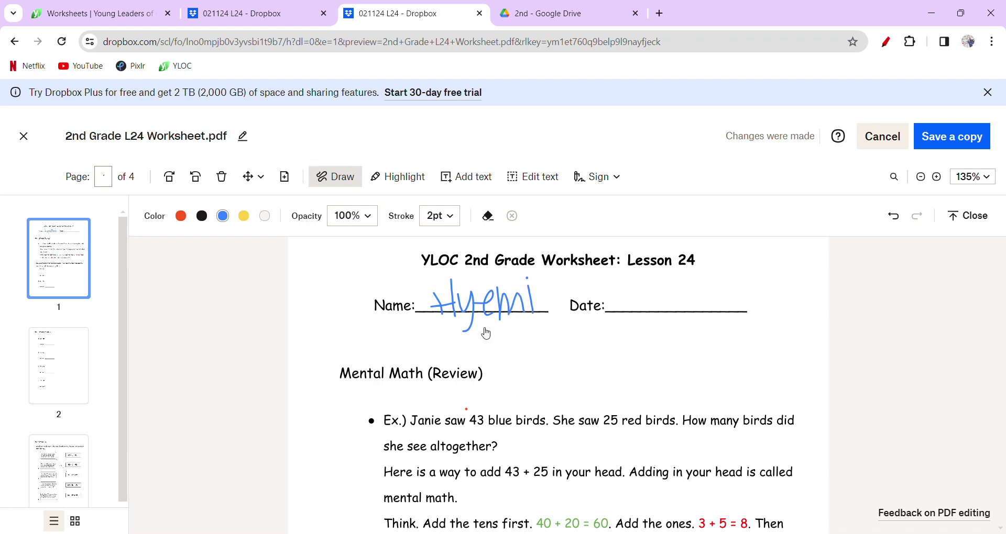
# Step: Underline the "Mental Math (Review)" heading and the phrases "43 blue birds" and "25 red birds" in the example
pyautogui.scroll(-2, 418, 322)
pyautogui.moveTo(340, 302); pyautogui.dragTo(442, 299)
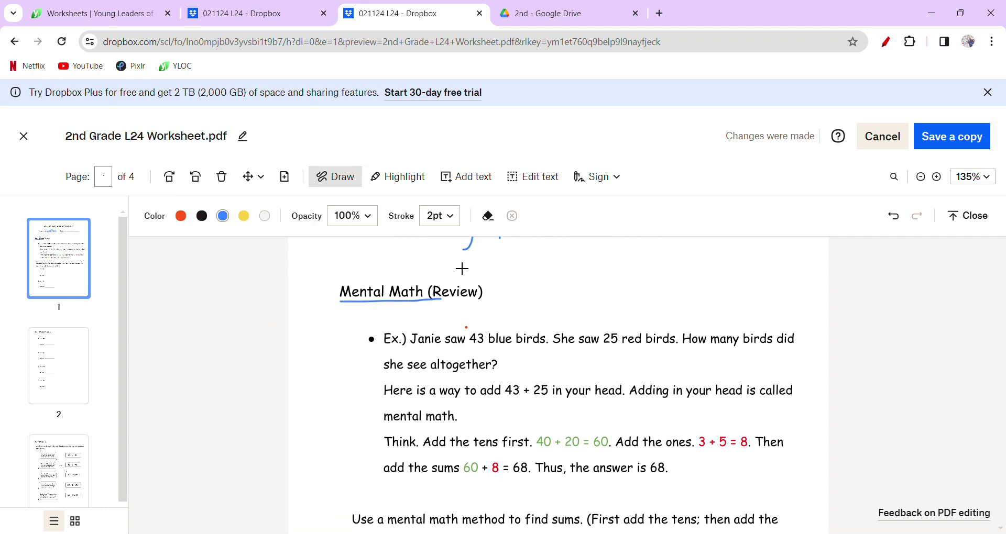
pyautogui.scroll(-1, 413, 388)
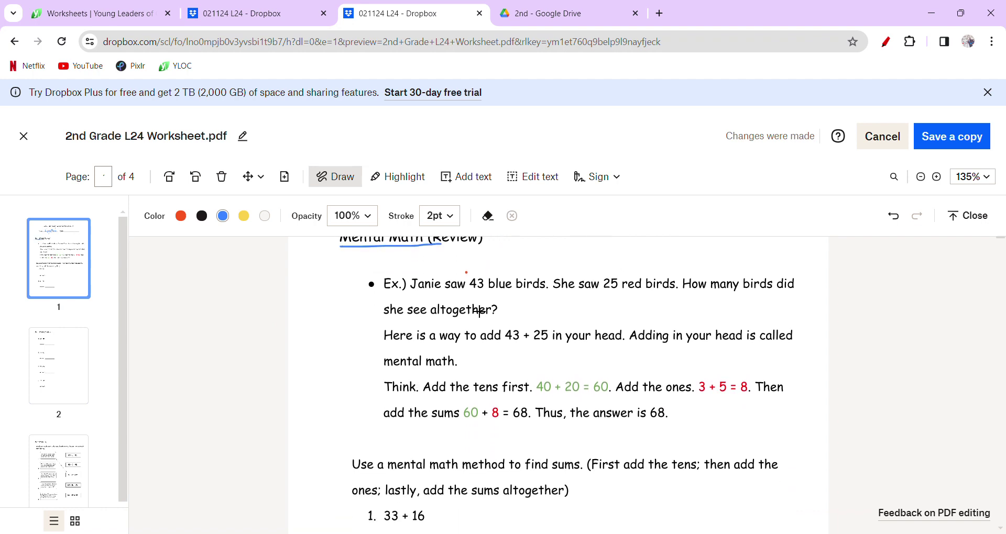
pyautogui.moveTo(475, 290); pyautogui.dragTo(679, 298)
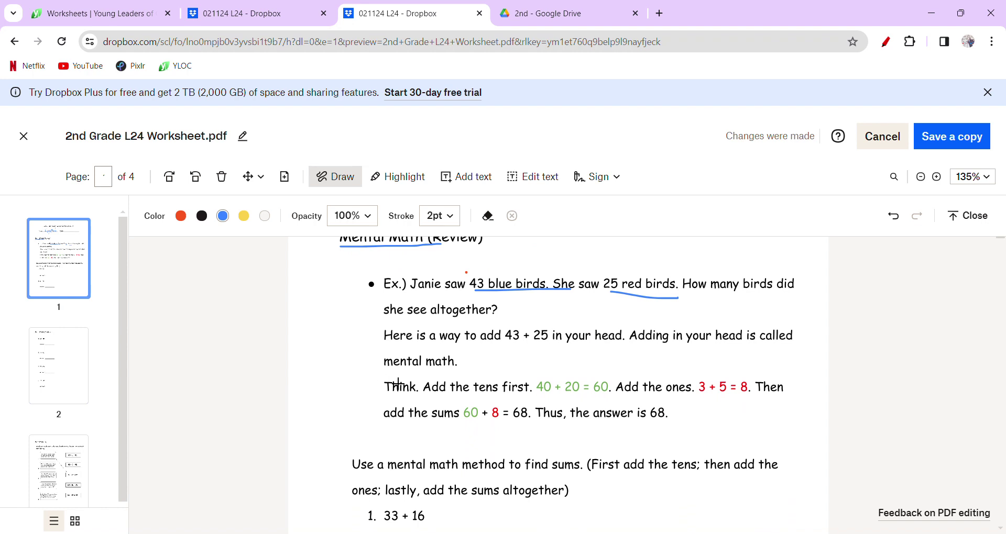
# Step: Underline "mental math", "tens first" and "Add the ones" in the example's explanation, and mark the 60 in the line below
pyautogui.moveTo(389, 374); pyautogui.dragTo(475, 373)
pyautogui.moveTo(474, 400); pyautogui.dragTo(524, 403)
pyautogui.moveTo(617, 400); pyautogui.dragTo(689, 397)
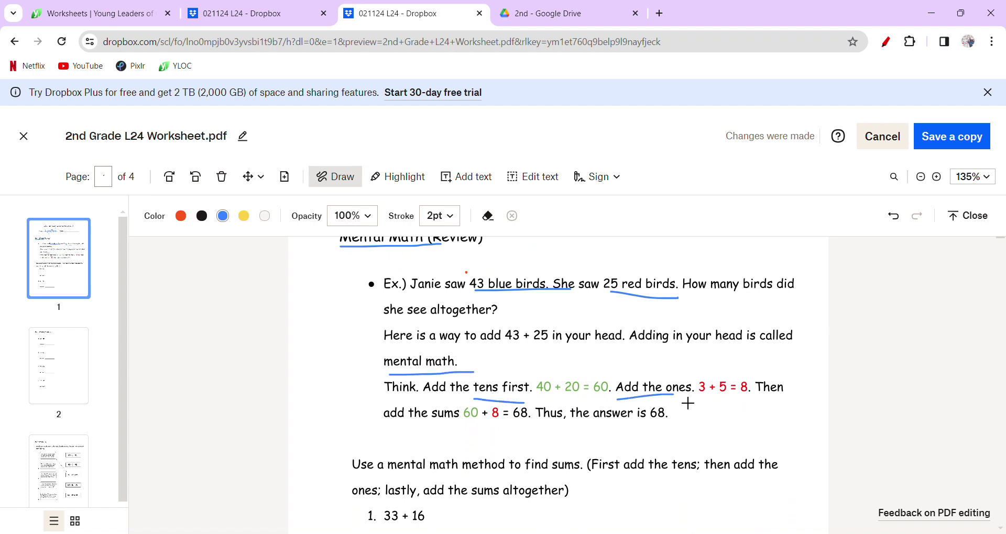
pyautogui.moveTo(457, 420)
pyautogui.mouseDown()
pyautogui.moveTo(467, 439)
pyautogui.moveTo(453, 414)
pyautogui.mouseUp()
# Step: Draw a large thought cloud beside problem 1 and handwrite 33 + 16 inside it
pyautogui.scroll(-2, 484, 456)
pyautogui.scroll(-2, 484, 456)
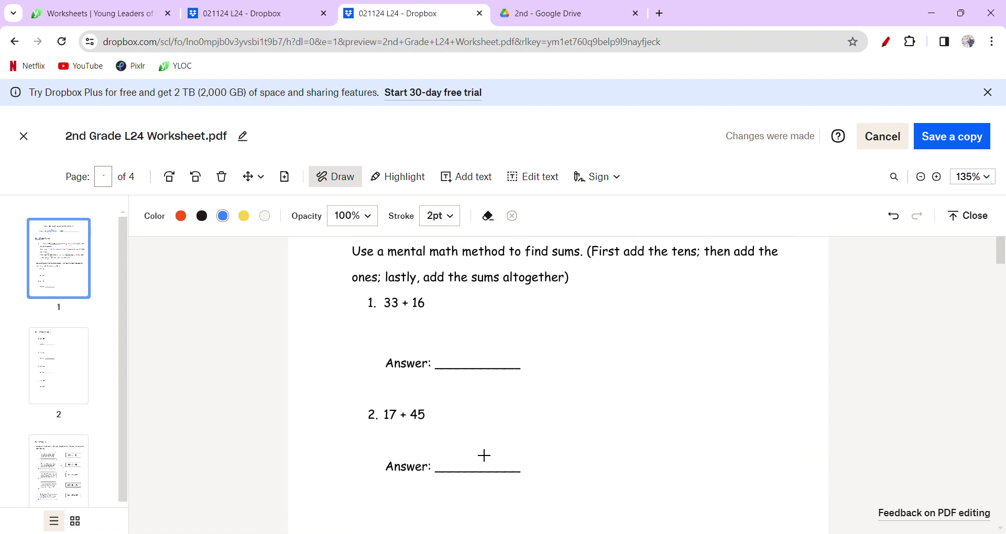
pyautogui.moveTo(579, 299)
pyautogui.mouseDown()
pyautogui.moveTo(543, 342)
pyautogui.moveTo(579, 434)
pyautogui.moveTo(708, 418)
pyautogui.moveTo(796, 352)
pyautogui.moveTo(795, 272)
pyautogui.moveTo(629, 262)
pyautogui.moveTo(553, 290)
pyautogui.moveTo(621, 286)
pyautogui.moveTo(619, 309)
pyautogui.mouseUp()
pyautogui.moveTo(622, 288)
pyautogui.mouseDown()
pyautogui.moveTo(640, 287)
pyautogui.moveTo(635, 308)
pyautogui.moveTo(661, 310)
pyautogui.mouseUp()
pyautogui.moveTo(647, 301); pyautogui.dragTo(683, 306)
pyautogui.moveTo(695, 277); pyautogui.dragTo(693, 304)
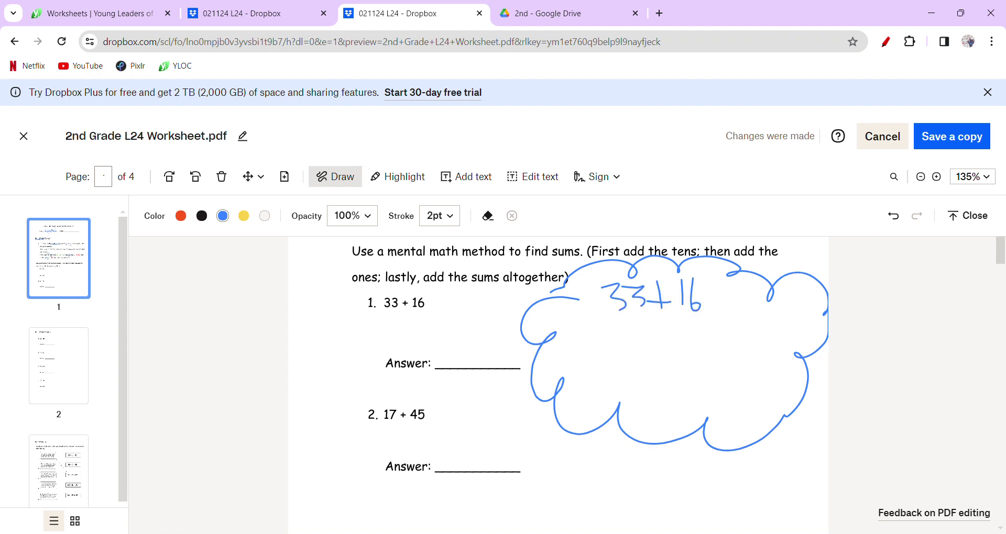
# Step: Underline the tens digits of 33 + 16 in the cloud, write 30 below them, and deselect the drawing
pyautogui.moveTo(607, 316); pyautogui.dragTo(693, 319)
pyautogui.moveTo(587, 330)
pyautogui.mouseDown()
pyautogui.moveTo(581, 367)
pyautogui.moveTo(613, 367)
pyautogui.mouseUp()
pyautogui.scroll(-1, 671, 367)
pyautogui.scroll(3, 558, 366)
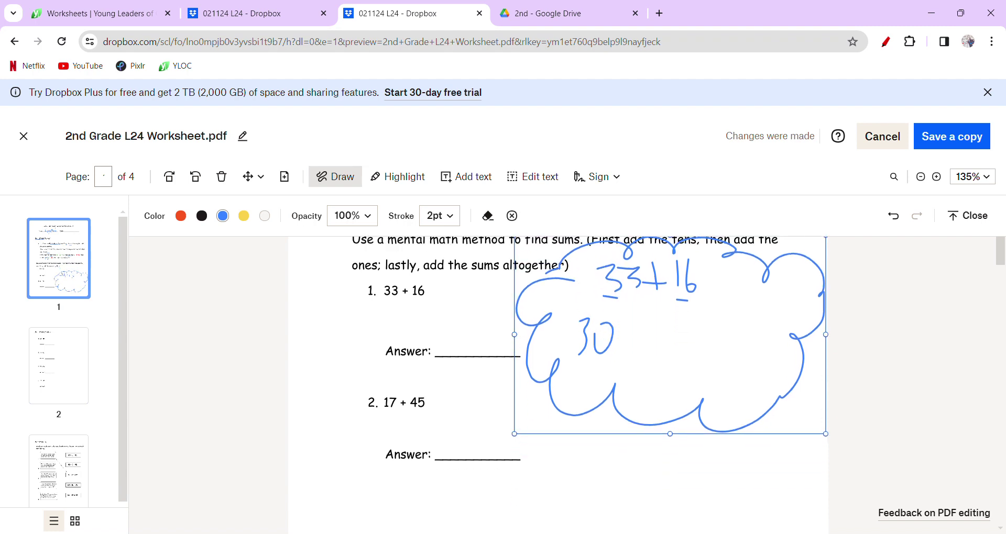
pyautogui.scroll(-2, 558, 366)
pyautogui.scroll(1, 558, 367)
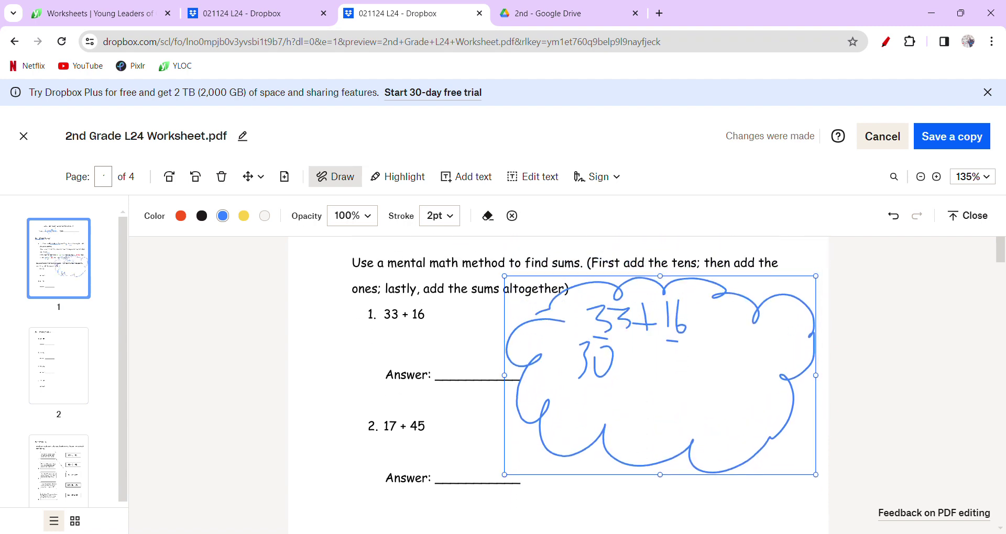
pyautogui.scroll(-1, 558, 367)
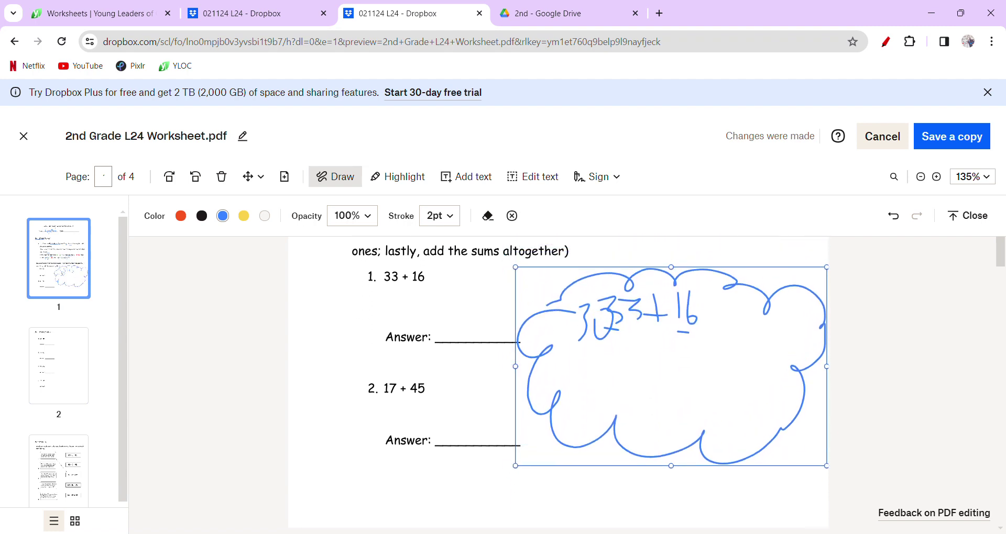
pyautogui.scroll(2, 558, 367)
pyautogui.scroll(-3, 558, 366)
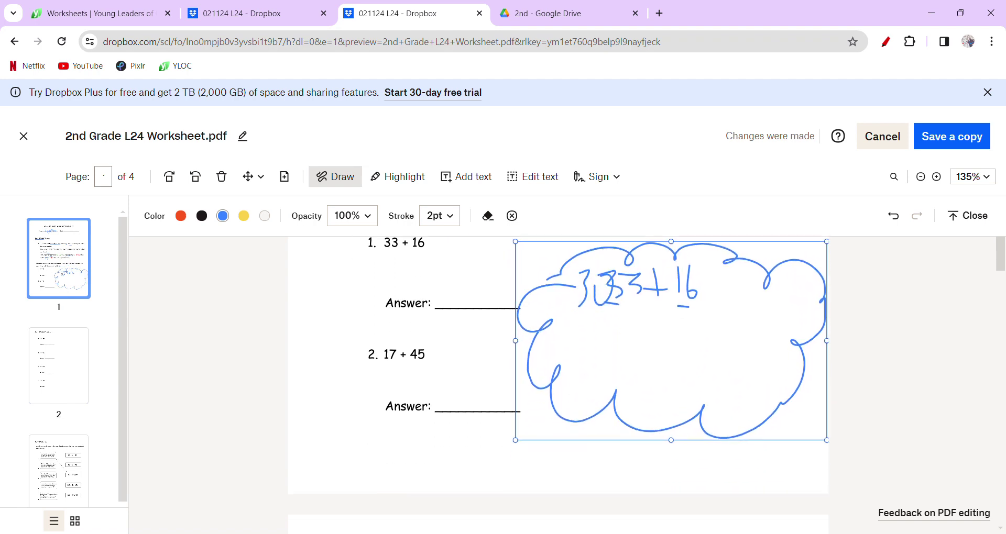
pyautogui.scroll(2, 558, 367)
pyautogui.press('Escape')
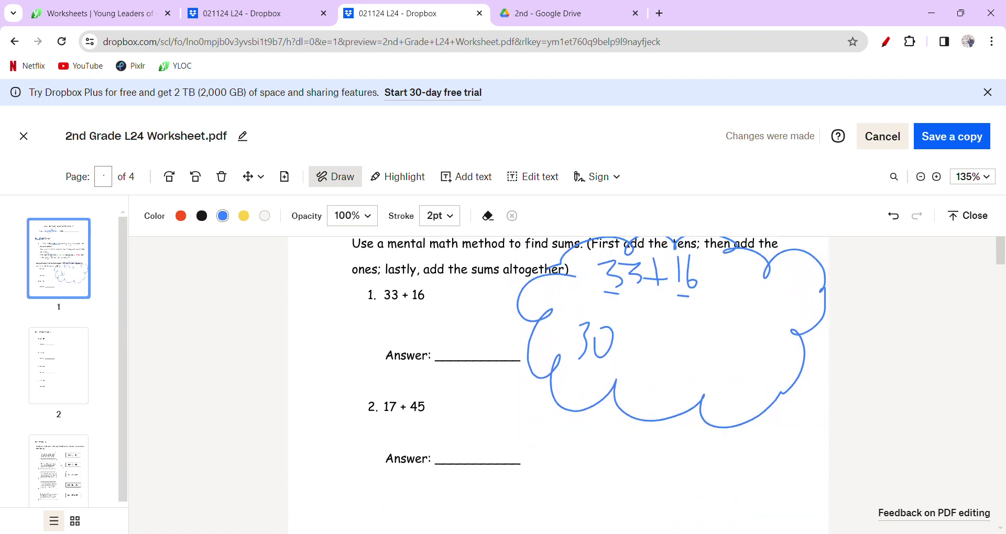
# Step: Complete the tens addition in the cloud as 30 + 10 = 40
pyautogui.moveTo(636, 323)
pyautogui.mouseDown()
pyautogui.moveTo(635, 347)
pyautogui.moveTo(647, 335)
pyautogui.moveTo(654, 355)
pyautogui.mouseUp()
pyautogui.moveTo(664, 334)
pyautogui.mouseDown()
pyautogui.moveTo(705, 330)
pyautogui.moveTo(704, 345)
pyautogui.mouseUp()
pyautogui.press('Escape')
pyautogui.moveTo(720, 327)
pyautogui.mouseDown()
pyautogui.moveTo(715, 337)
pyautogui.moveTo(743, 338)
pyautogui.mouseUp()
pyautogui.moveTo(727, 321); pyautogui.dragTo(728, 359)
pyautogui.moveTo(755, 330); pyautogui.dragTo(758, 325)
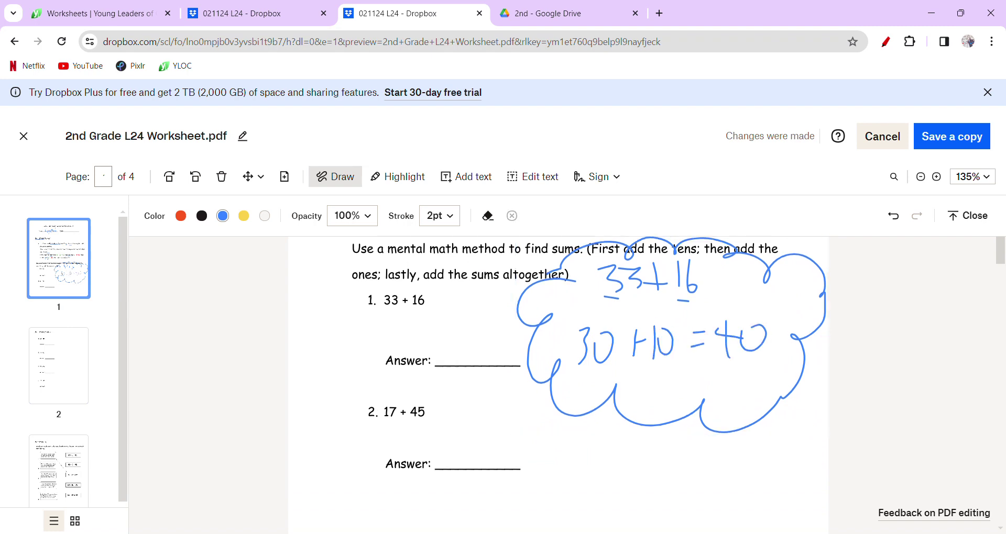
# Step: Write the ones addition 3 + 6 = 9 with an arrow after it, and fill in problem 1's answer line
pyautogui.moveTo(697, 295); pyautogui.dragTo(709, 294)
pyautogui.moveTo(638, 370); pyautogui.dragTo(644, 396)
pyautogui.moveTo(663, 379)
pyautogui.mouseDown()
pyautogui.moveTo(663, 391)
pyautogui.moveTo(681, 368)
pyautogui.moveTo(676, 383)
pyautogui.moveTo(717, 367)
pyautogui.moveTo(714, 379)
pyautogui.mouseUp()
pyautogui.moveTo(736, 368)
pyautogui.mouseDown()
pyautogui.moveTo(729, 375)
pyautogui.moveTo(745, 400)
pyautogui.moveTo(781, 358)
pyautogui.moveTo(828, 367)
pyautogui.mouseUp()
pyautogui.moveTo(809, 366); pyautogui.dragTo(810, 398)
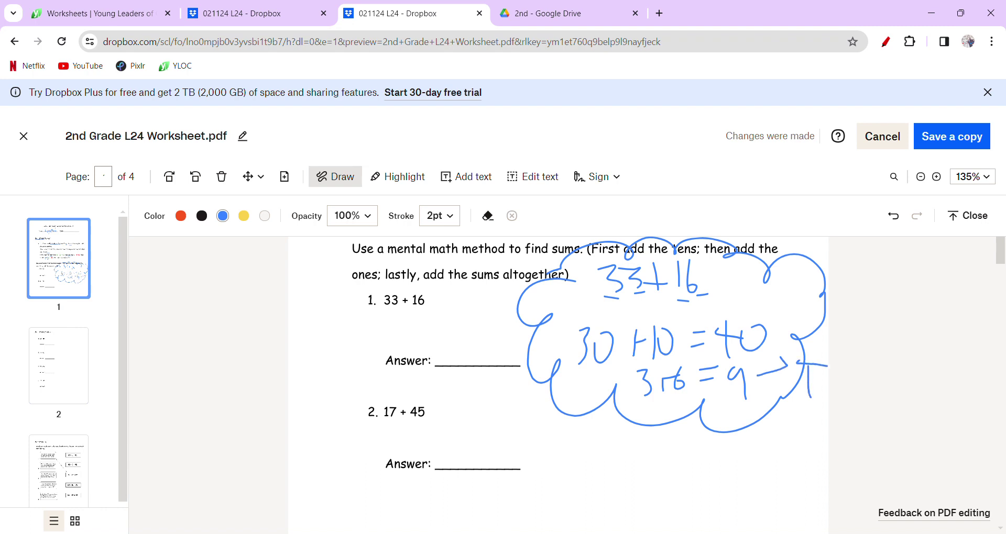
pyautogui.moveTo(447, 328)
pyautogui.mouseDown()
pyautogui.moveTo(467, 347)
pyautogui.moveTo(454, 368)
pyautogui.mouseUp()
pyautogui.moveTo(493, 332); pyautogui.dragTo(494, 370)
# Step: Mark the tens digits of 17 + 45 and handwrite the sum on problem 2's answer line
pyautogui.scroll(-3, 428, 300)
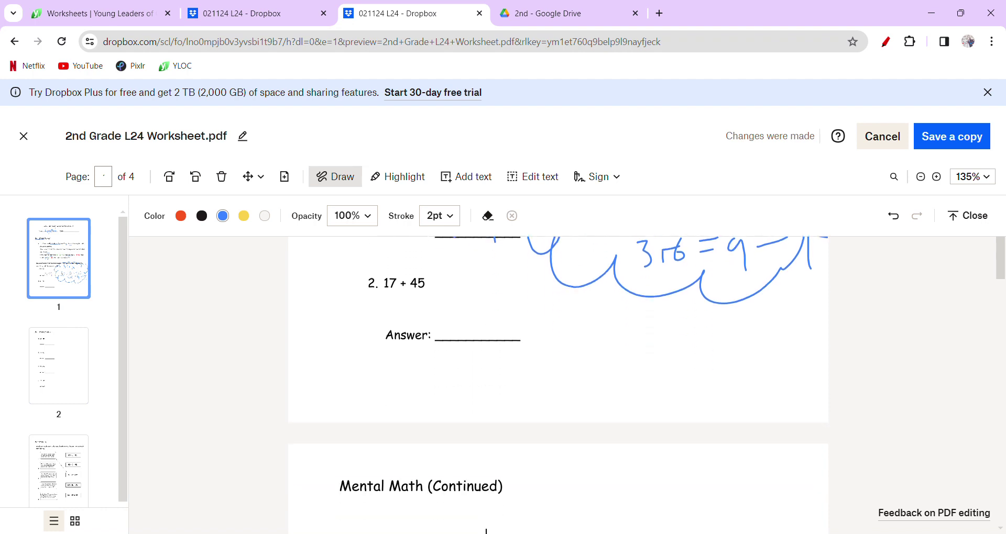
pyautogui.click(384, 285)
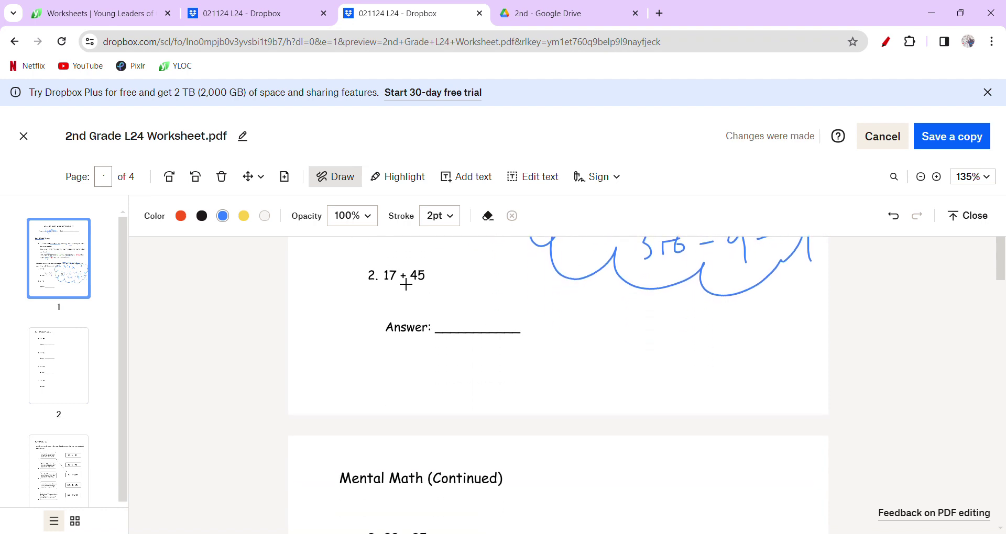
pyautogui.moveTo(384, 285); pyautogui.dragTo(388, 284)
pyautogui.moveTo(464, 287)
pyautogui.mouseDown()
pyautogui.moveTo(450, 327)
pyautogui.moveTo(461, 315)
pyautogui.moveTo(518, 329)
pyautogui.mouseUp()
# Step: Underline the tens digits of 22 + 35 and handwrite the sum on problem 3's answer line
pyautogui.scroll(-5, 467, 433)
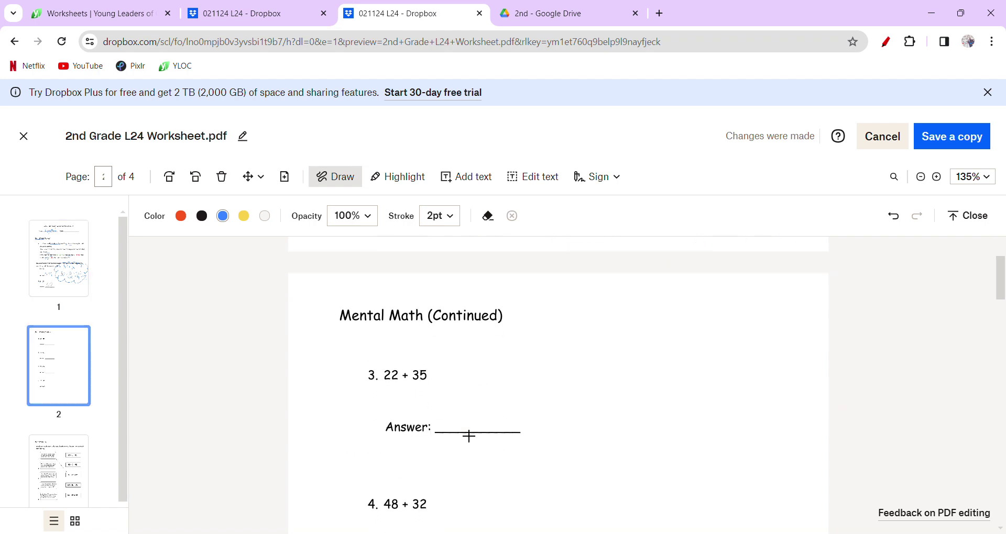
pyautogui.moveTo(382, 306); pyautogui.dragTo(421, 306)
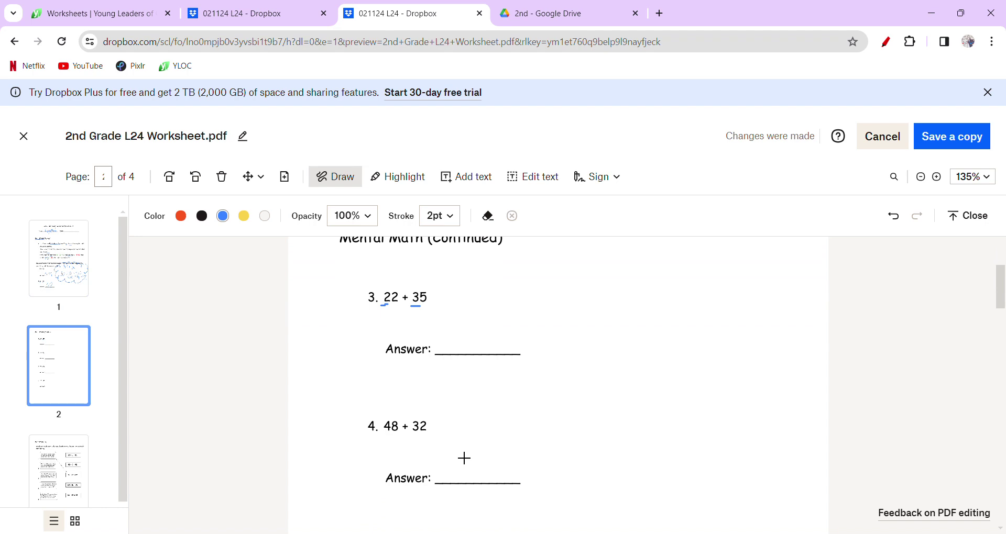
pyautogui.moveTo(453, 312); pyautogui.dragTo(445, 347)
pyautogui.moveTo(476, 317)
pyautogui.mouseDown()
pyautogui.moveTo(491, 315)
pyautogui.moveTo(481, 349)
pyautogui.mouseUp()
# Step: Underline the numbers in 48 + 32 and handwrite the sum on problem 4's answer line
pyautogui.scroll(-3, 558, 385)
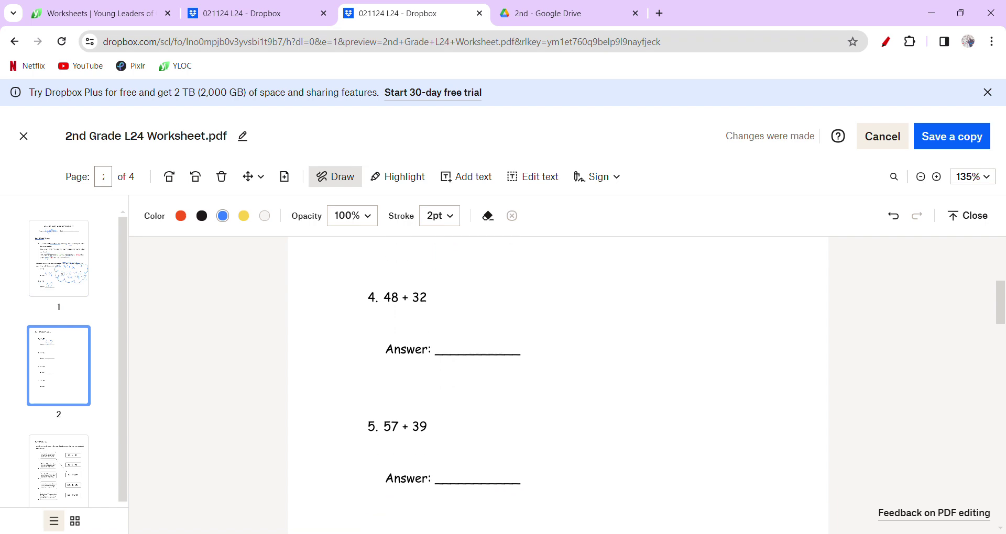
pyautogui.moveTo(383, 309); pyautogui.dragTo(421, 309)
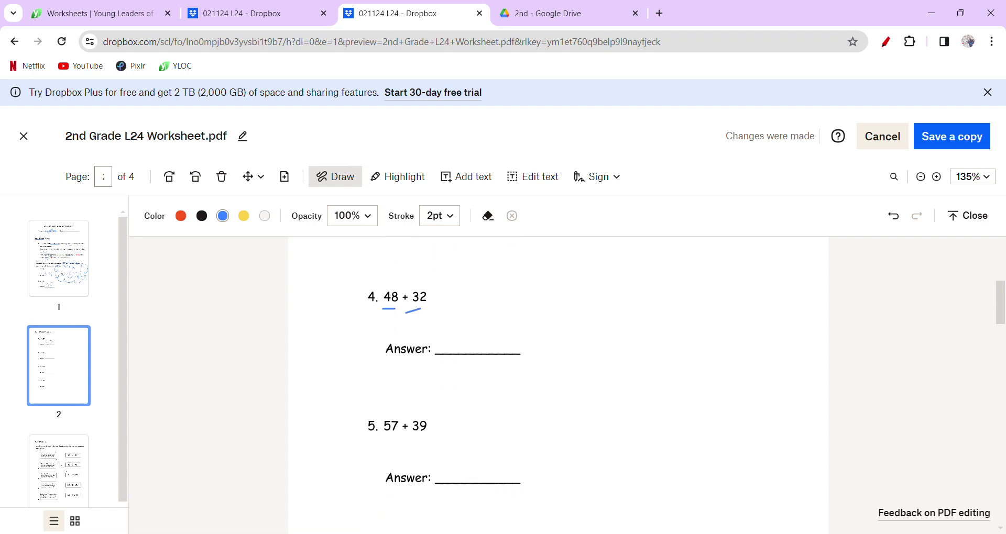
pyautogui.scroll(-1, 512, 386)
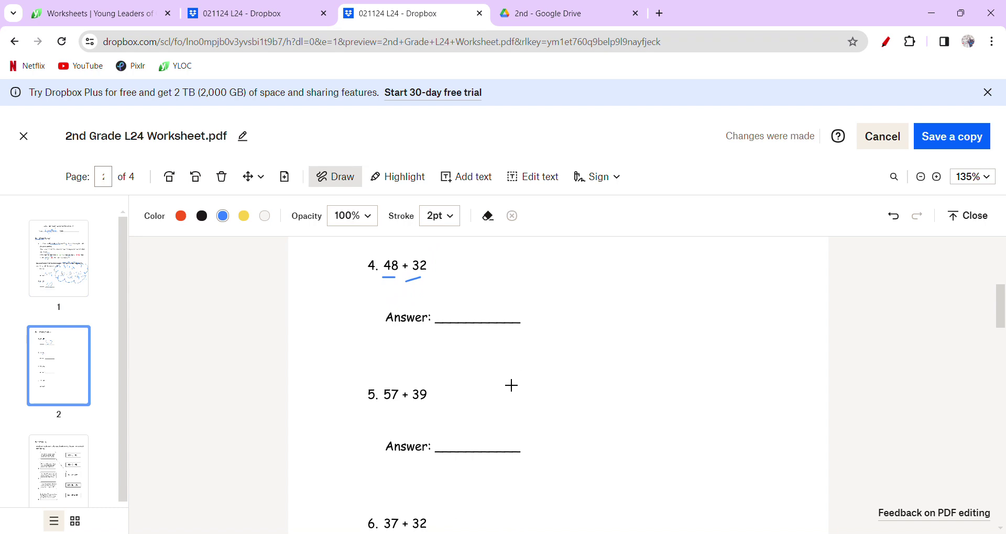
pyautogui.moveTo(466, 286)
pyautogui.mouseDown()
pyautogui.moveTo(454, 321)
pyautogui.moveTo(464, 287)
pyautogui.moveTo(502, 284)
pyautogui.mouseUp()
# Step: Underline the tens digits of 57 + 39 and handwrite 96 on problem 5's answer line
pyautogui.scroll(-2, 528, 420)
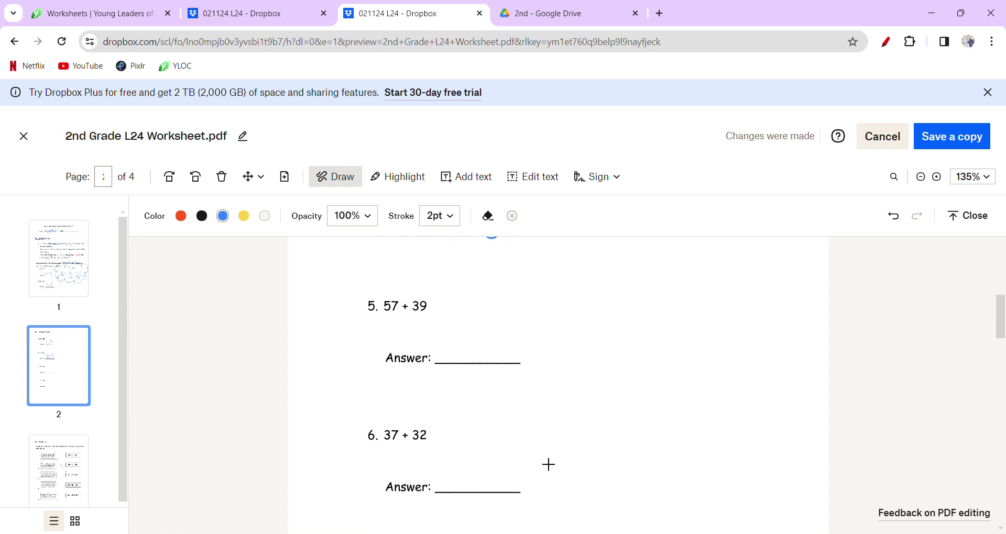
pyautogui.moveTo(384, 312); pyautogui.dragTo(420, 313)
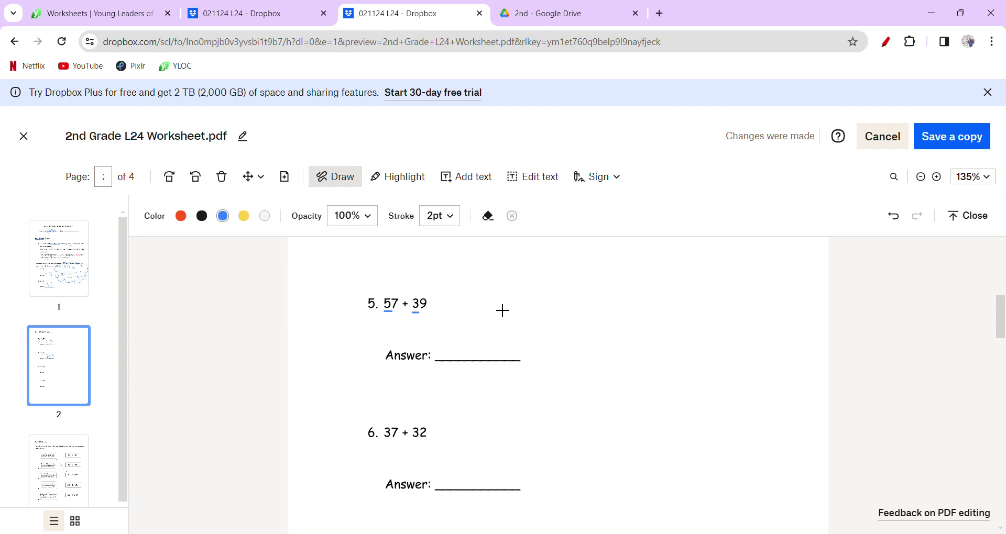
pyautogui.moveTo(466, 321)
pyautogui.mouseDown()
pyautogui.moveTo(445, 346)
pyautogui.moveTo(465, 364)
pyautogui.mouseUp()
pyautogui.moveTo(504, 313); pyautogui.dragTo(476, 345)
# Step: On the Mental Matching page, trace the dashed line from story 1 to the 70 + 15 = 85 box and cross that box out
pyautogui.scroll(-6, 558, 385)
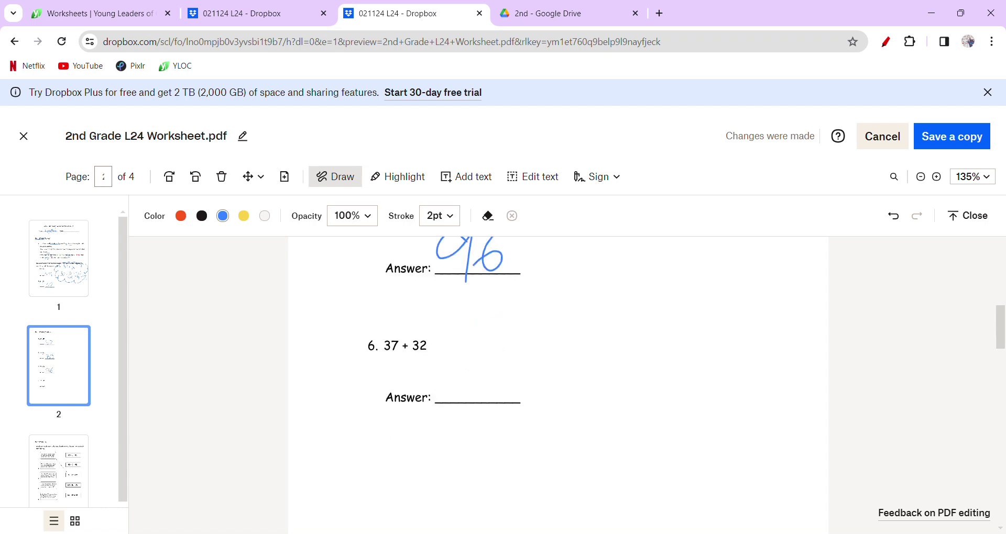
pyautogui.scroll(-3, 558, 385)
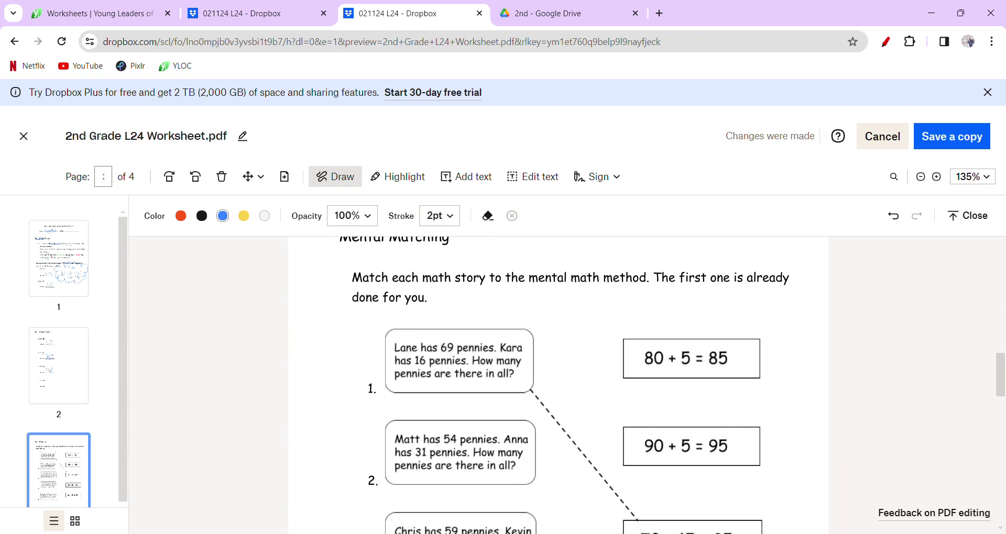
pyautogui.scroll(1, 558, 385)
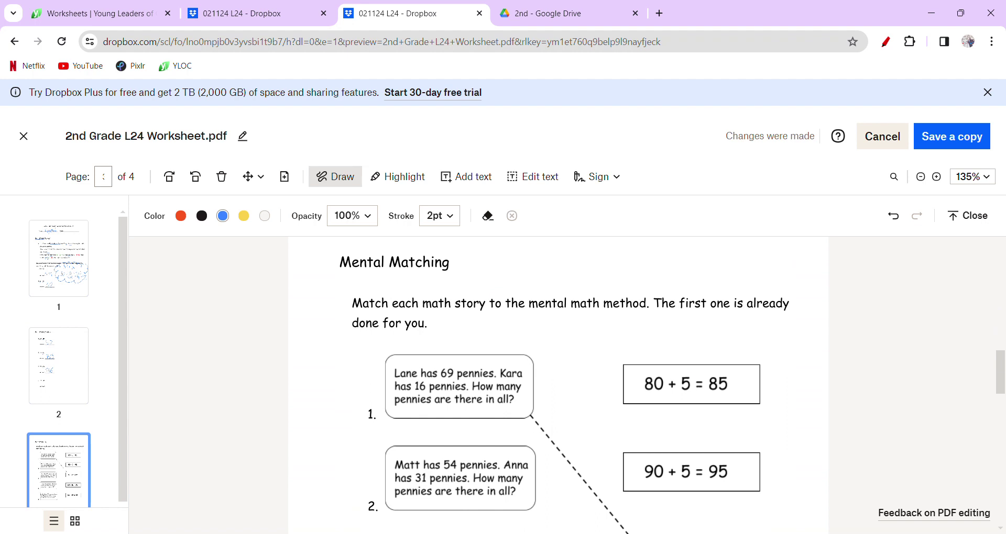
pyautogui.scroll(-2, 606, 341)
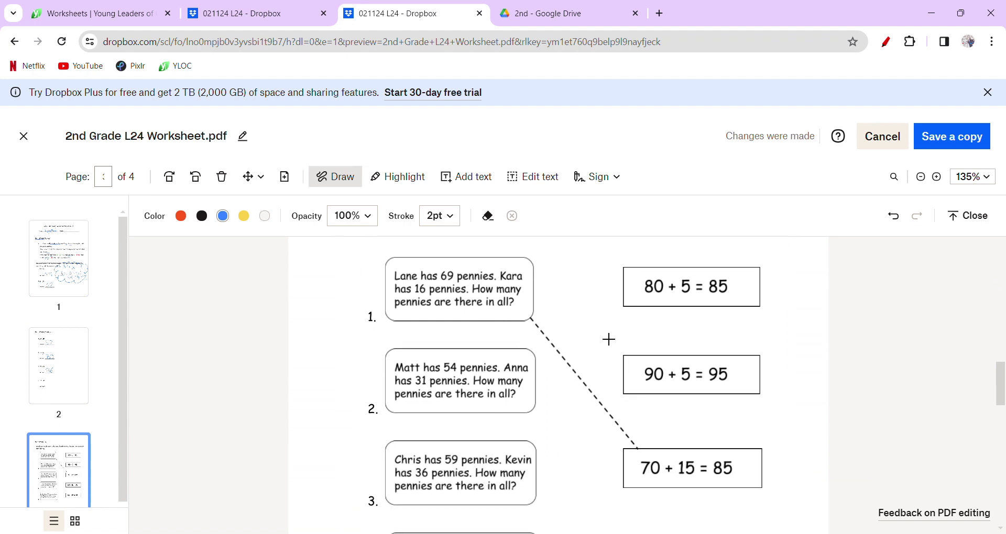
pyautogui.moveTo(530, 318)
pyautogui.mouseDown()
pyautogui.moveTo(647, 455)
pyautogui.moveTo(726, 490)
pyautogui.mouseUp()
pyautogui.moveTo(761, 431); pyautogui.dragTo(627, 514)
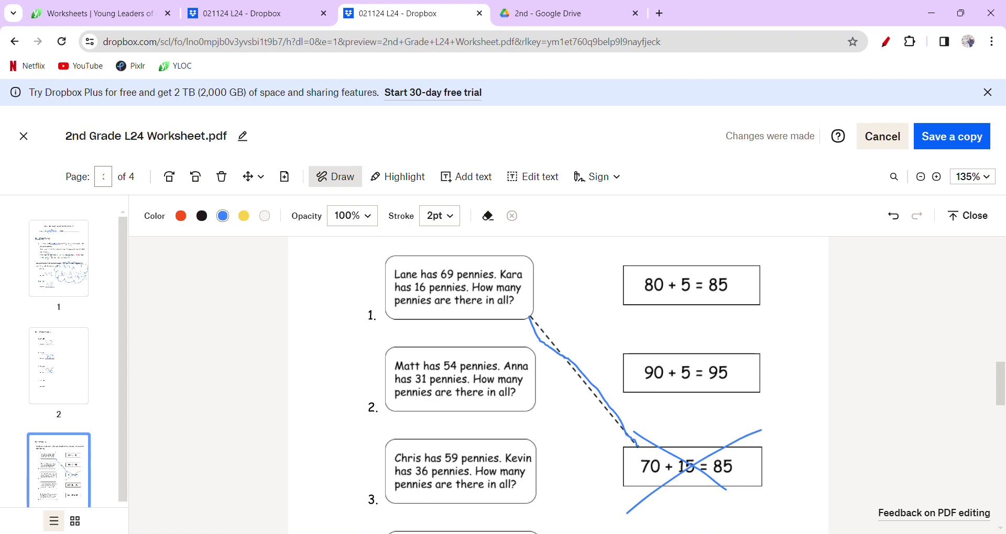
# Step: Circle 69 and 16 in story 1 with plus marks nearby, and circle 70 + 15, the 70 and the 15 in its matching box
pyautogui.moveTo(681, 432)
pyautogui.mouseDown()
pyautogui.moveTo(691, 498)
pyautogui.moveTo(665, 433)
pyautogui.mouseUp()
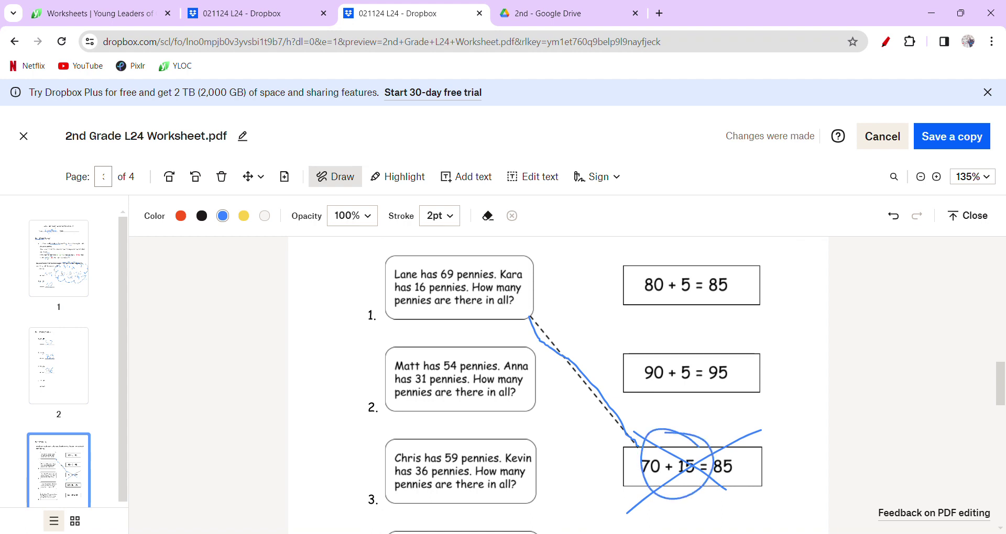
pyautogui.moveTo(487, 262)
pyautogui.mouseDown()
pyautogui.moveTo(501, 291)
pyautogui.moveTo(414, 292)
pyautogui.mouseUp()
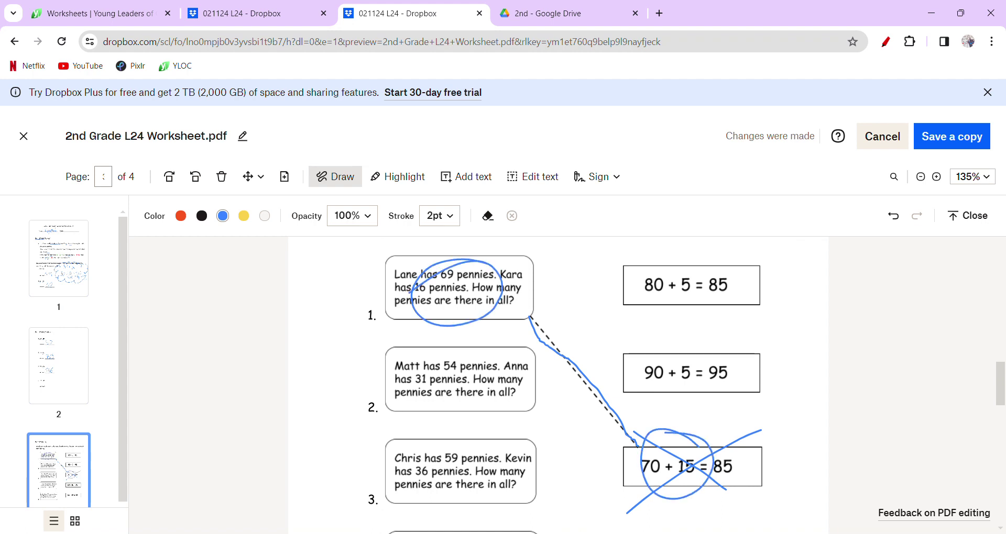
pyautogui.moveTo(461, 242)
pyautogui.mouseDown()
pyautogui.moveTo(467, 267)
pyautogui.moveTo(482, 257)
pyautogui.moveTo(488, 288)
pyautogui.mouseUp()
pyautogui.moveTo(648, 468); pyautogui.dragTo(663, 475)
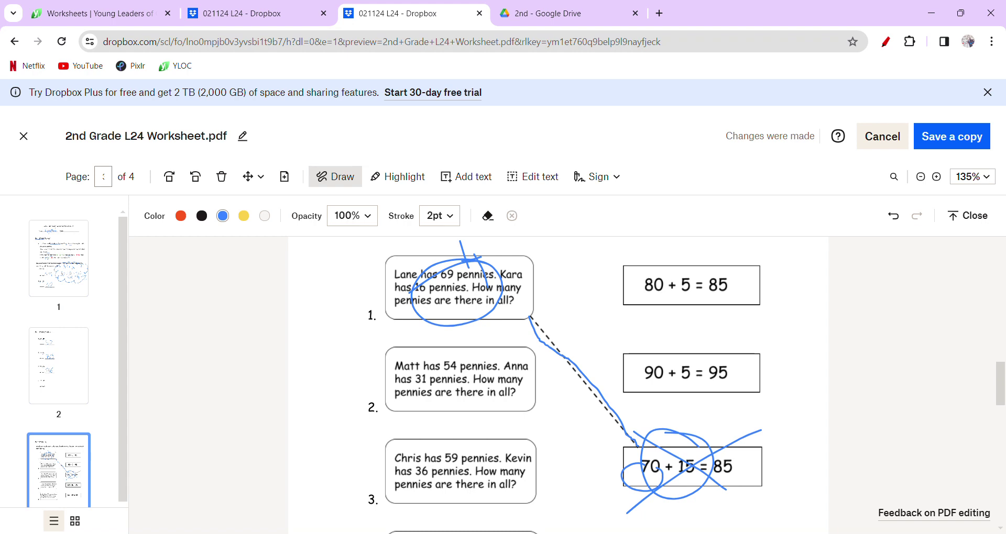
pyautogui.moveTo(403, 325)
pyautogui.mouseDown()
pyautogui.moveTo(423, 328)
pyautogui.moveTo(435, 344)
pyautogui.mouseUp()
pyautogui.moveTo(686, 440); pyautogui.dragTo(695, 485)
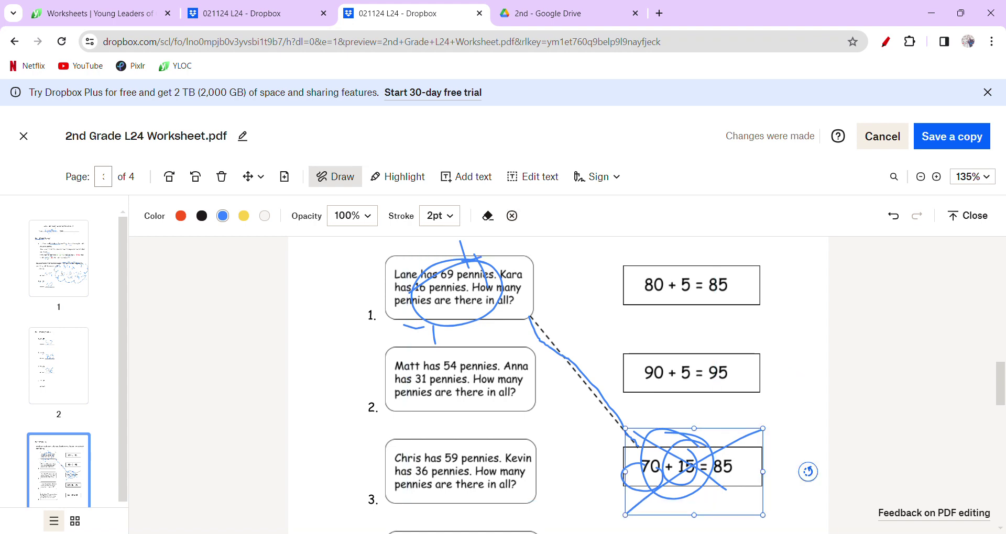
# Step: Underline the numbers 54 and 31 in story 2 on the Mental Matching page
pyautogui.scroll(-1, 647, 333)
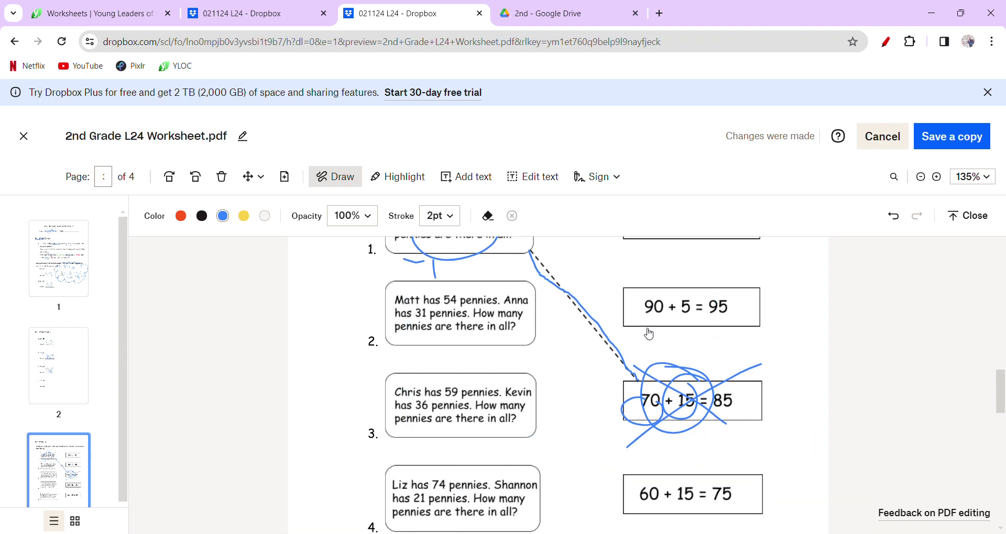
pyautogui.scroll(1, 649, 333)
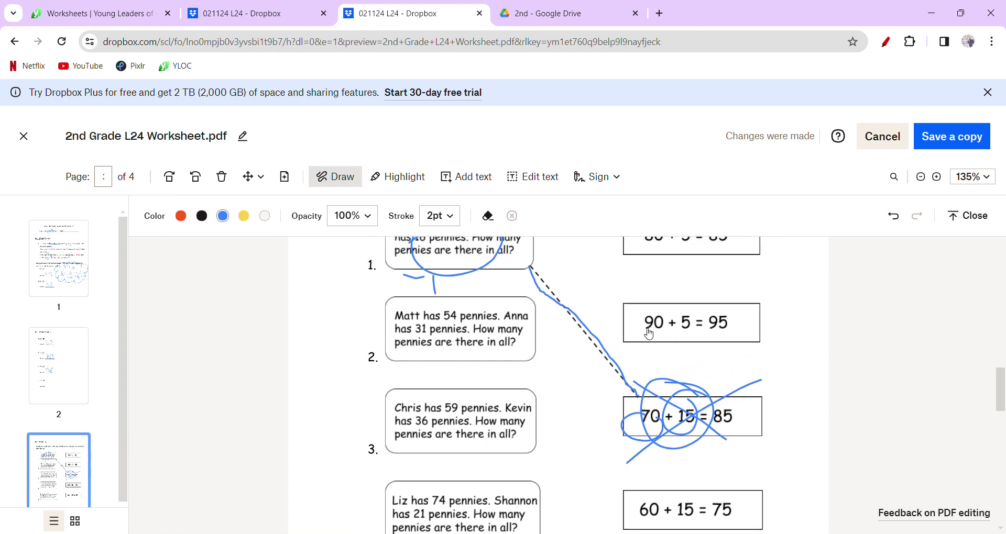
pyautogui.moveTo(445, 333); pyautogui.dragTo(463, 337)
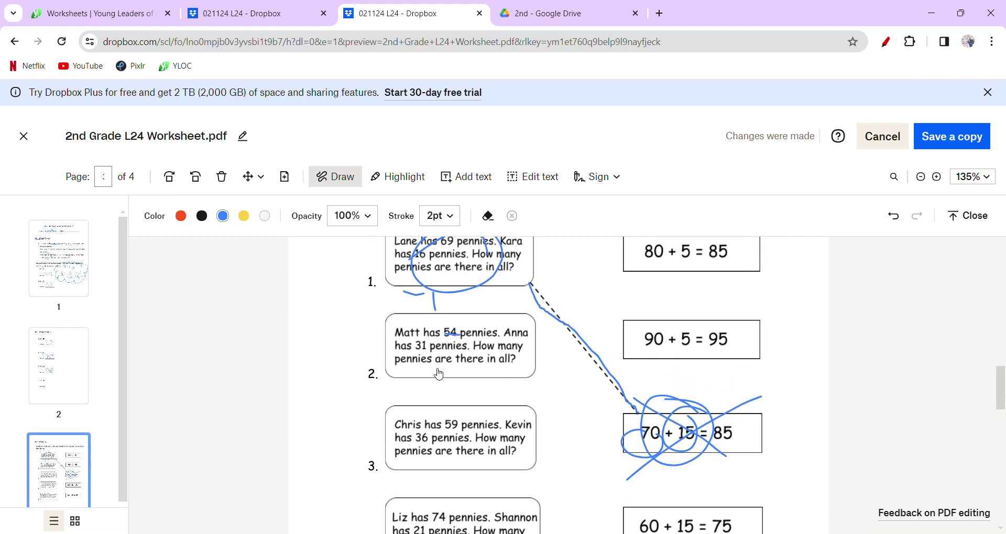
pyautogui.moveTo(417, 347); pyautogui.dragTo(470, 349)
pyautogui.scroll(1, 545, 361)
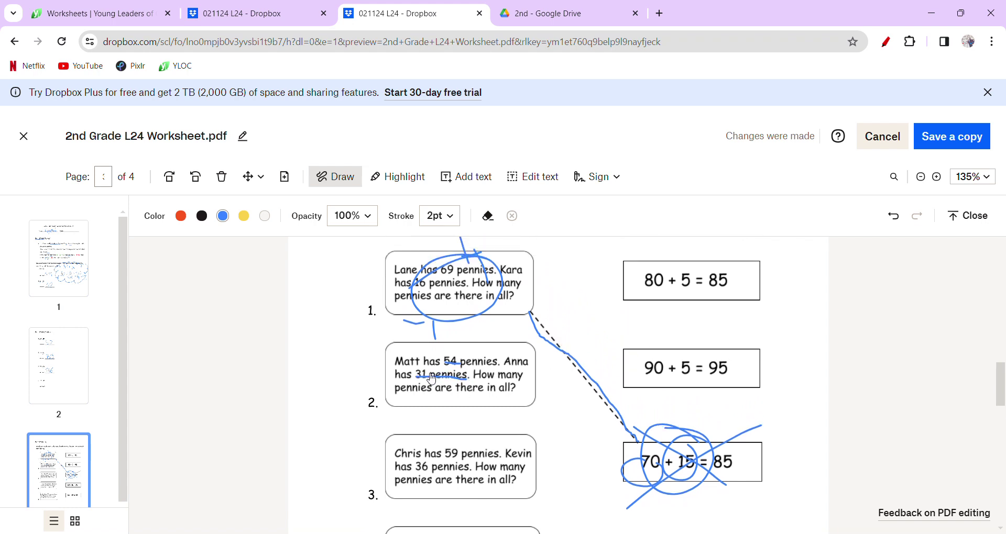
# Step: Handwrite 54 + 31 as a column addition with the sum 85 beside story 2
pyautogui.moveTo(329, 336)
pyautogui.mouseDown()
pyautogui.moveTo(314, 332)
pyautogui.moveTo(323, 364)
pyautogui.mouseUp()
pyautogui.moveTo(348, 321)
pyautogui.mouseDown()
pyautogui.moveTo(362, 340)
pyautogui.moveTo(352, 362)
pyautogui.moveTo(308, 394)
pyautogui.mouseUp()
pyautogui.moveTo(297, 396)
pyautogui.mouseDown()
pyautogui.moveTo(343, 389)
pyautogui.moveTo(336, 405)
pyautogui.mouseUp()
pyautogui.moveTo(356, 363); pyautogui.dragTo(360, 394)
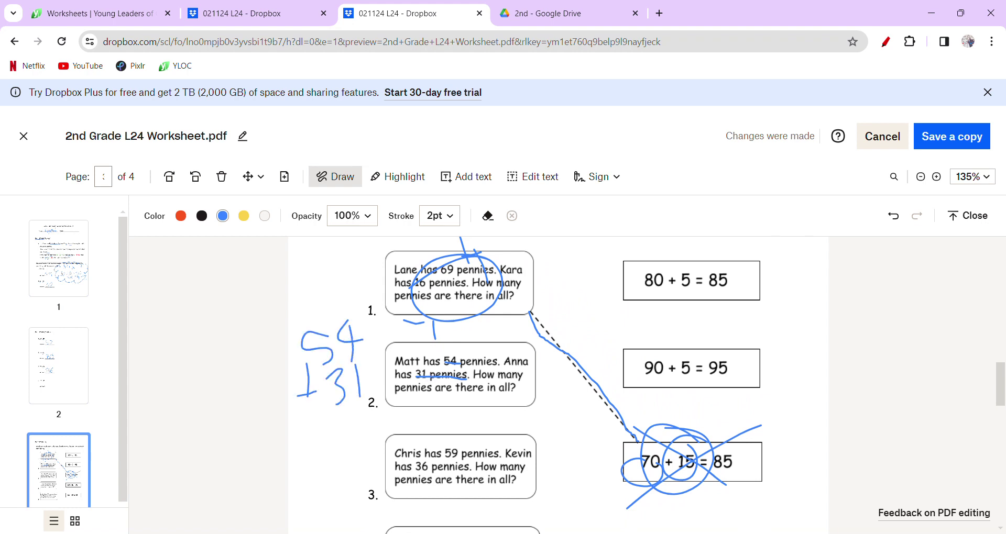
pyautogui.moveTo(306, 423)
pyautogui.mouseDown()
pyautogui.moveTo(389, 403)
pyautogui.moveTo(367, 438)
pyautogui.moveTo(380, 454)
pyautogui.moveTo(339, 444)
pyautogui.moveTo(355, 435)
pyautogui.mouseUp()
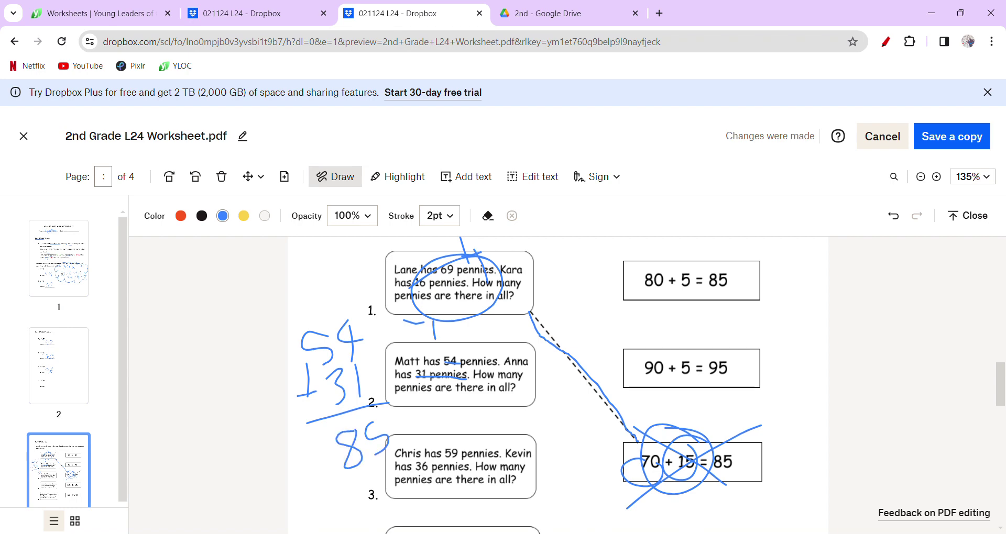
# Step: Find the box that matches story 2 and draw a line from the story to 80 + 5 = 85
pyautogui.scroll(-3, 619, 416)
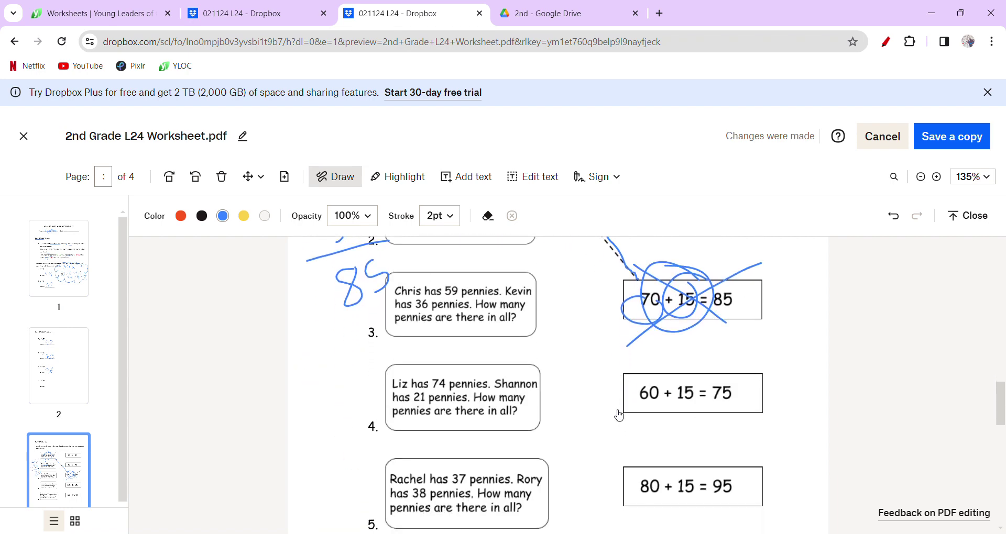
pyautogui.scroll(-2, 619, 415)
pyautogui.scroll(4, 619, 416)
pyautogui.scroll(-3, 619, 415)
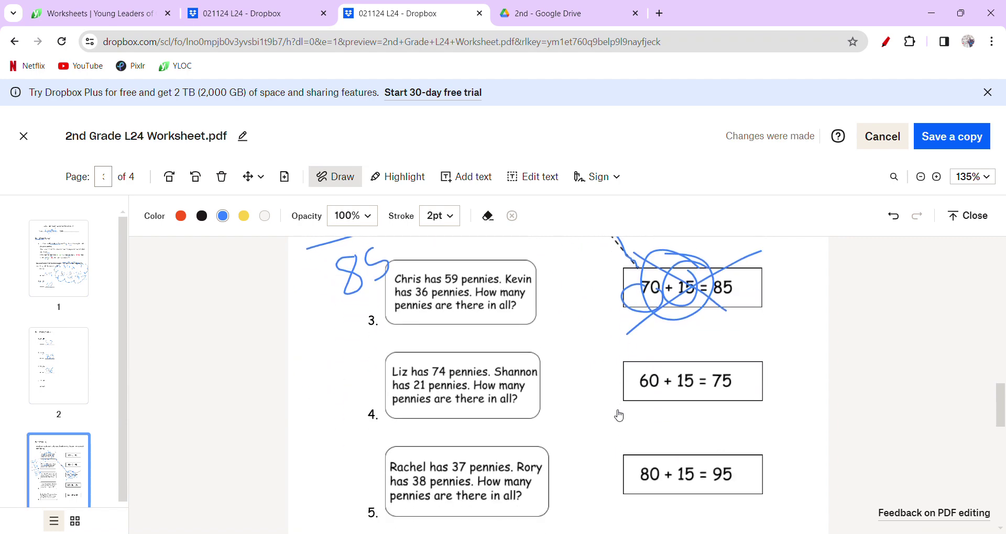
pyautogui.scroll(-2, 620, 415)
pyautogui.scroll(4, 617, 413)
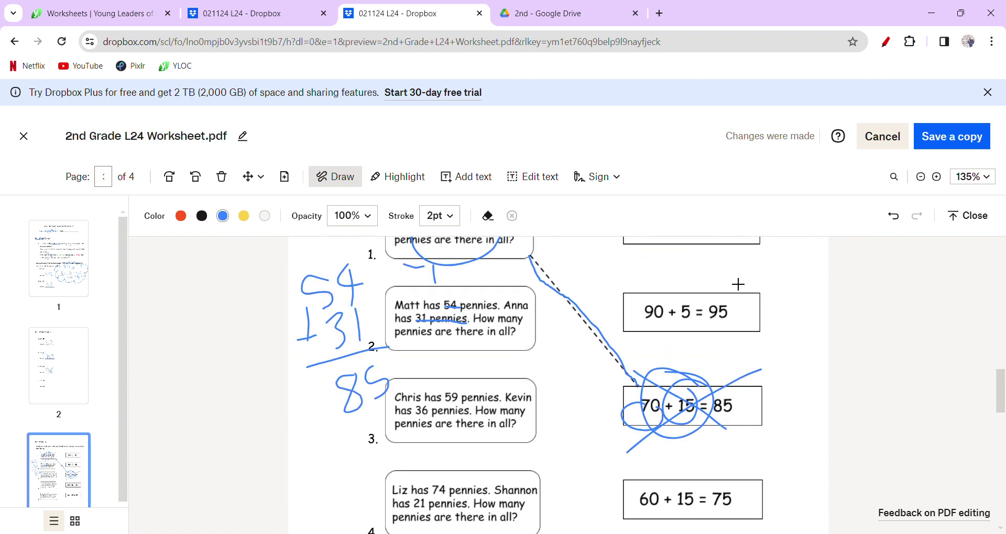
pyautogui.scroll(3, 738, 284)
pyautogui.scroll(-2, 737, 285)
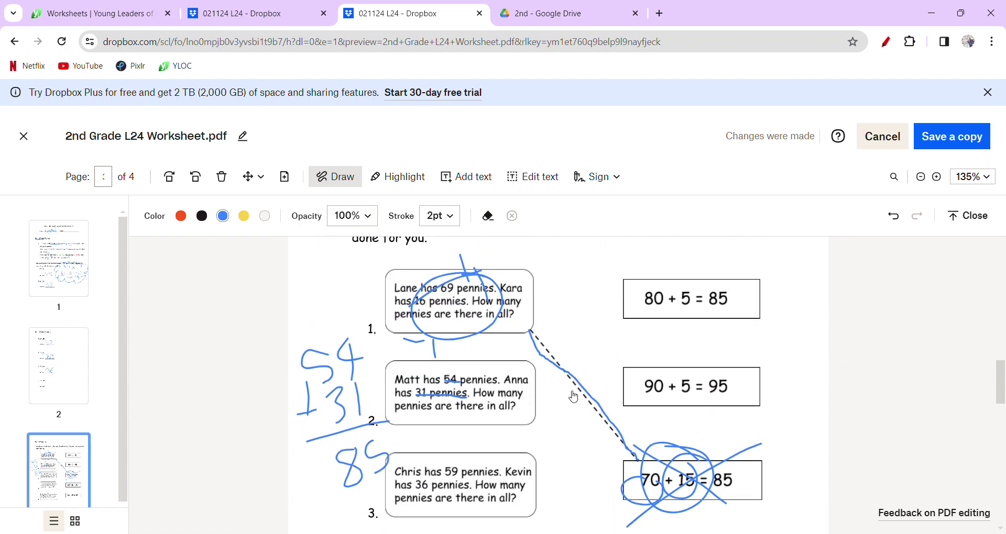
pyautogui.moveTo(535, 389); pyautogui.dragTo(632, 320)
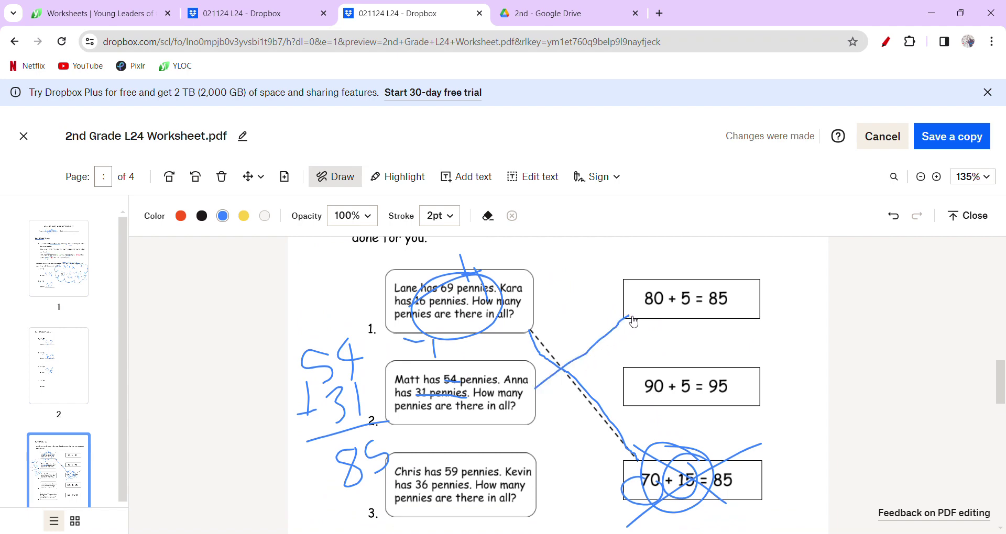
# Step: Handwrite 59 + 36 as a column addition beside story 3, with the carried 1 and the sum 95
pyautogui.scroll(-3, 584, 415)
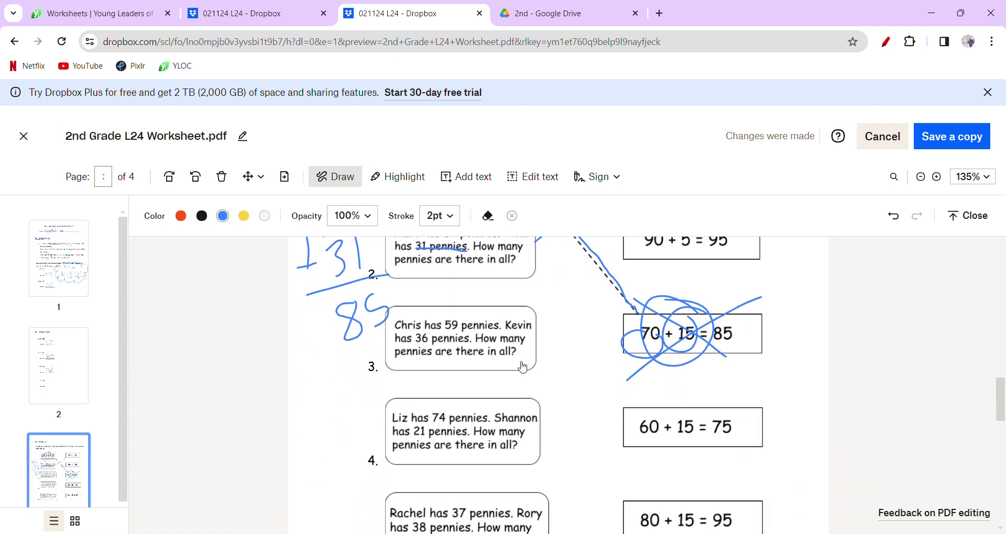
pyautogui.moveTo(551, 289)
pyautogui.mouseDown()
pyautogui.moveTo(559, 307)
pyautogui.moveTo(565, 283)
pyautogui.moveTo(585, 298)
pyautogui.moveTo(585, 316)
pyautogui.mouseUp()
pyautogui.moveTo(551, 320)
pyautogui.mouseDown()
pyautogui.moveTo(548, 332)
pyautogui.moveTo(570, 339)
pyautogui.moveTo(581, 330)
pyautogui.moveTo(571, 317)
pyautogui.moveTo(564, 332)
pyautogui.moveTo(608, 334)
pyautogui.moveTo(584, 359)
pyautogui.moveTo(584, 381)
pyautogui.mouseUp()
pyautogui.moveTo(553, 297); pyautogui.dragTo(553, 322)
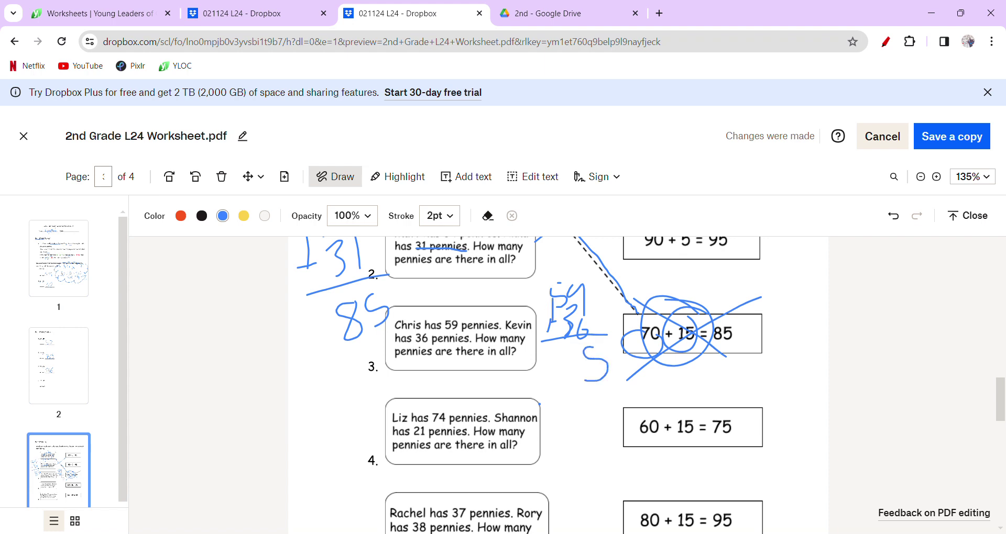
pyautogui.moveTo(563, 356); pyautogui.dragTo(571, 387)
# Step: Compare the answer boxes and draw a line from story 3 to 80 + 15 = 95
pyautogui.scroll(-1, 718, 348)
pyautogui.scroll(2, 718, 348)
pyautogui.scroll(-3, 726, 351)
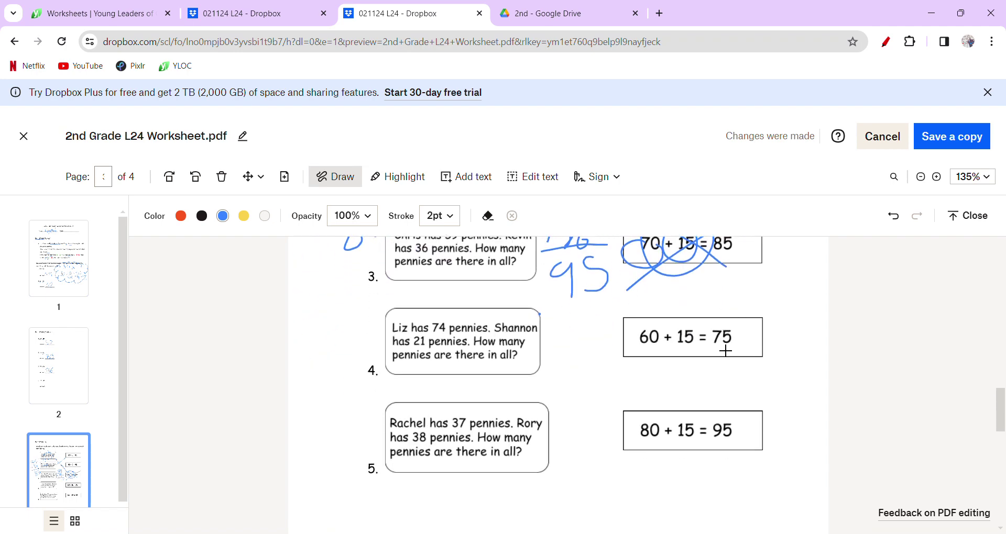
pyautogui.scroll(2, 726, 351)
pyautogui.scroll(-3, 726, 351)
pyautogui.scroll(3, 726, 351)
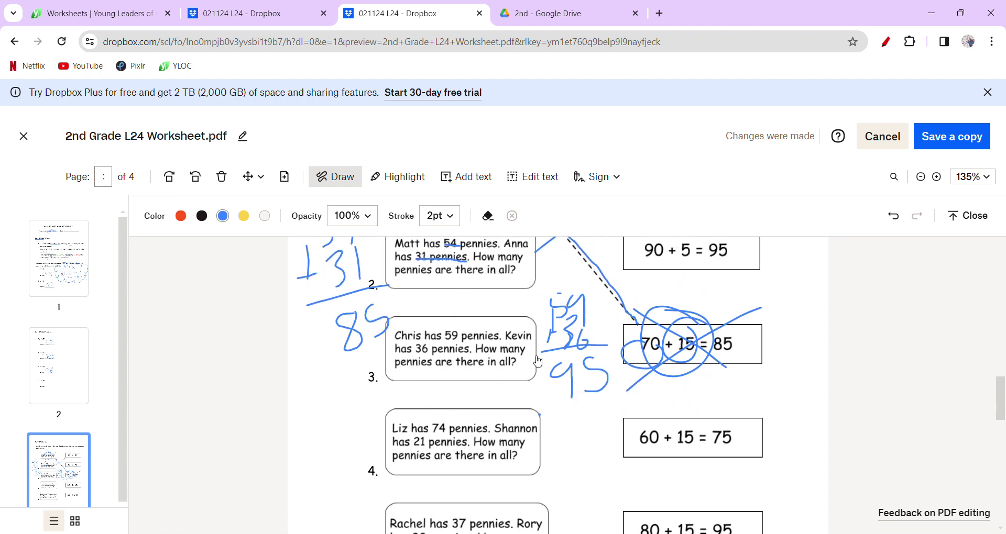
pyautogui.scroll(-1, 606, 437)
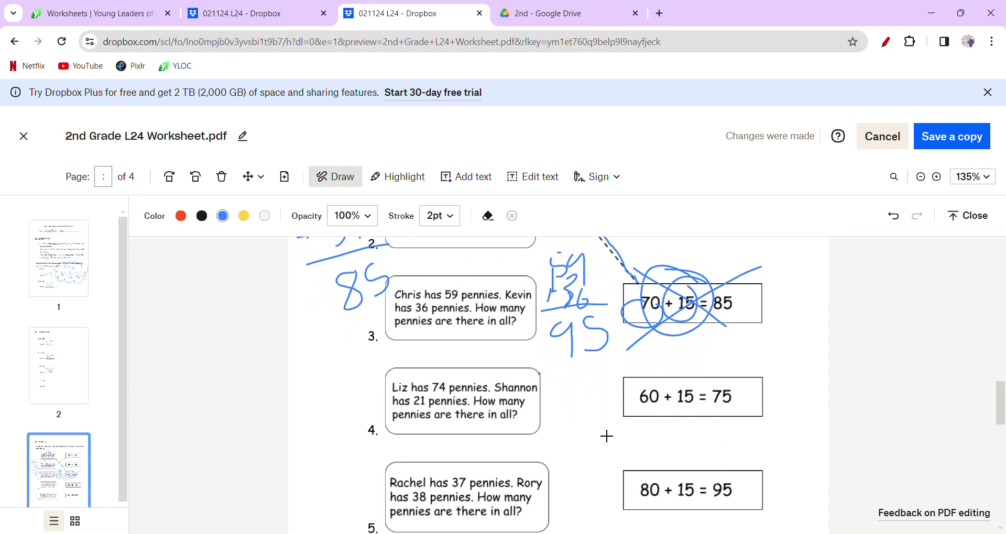
pyautogui.scroll(-1, 606, 437)
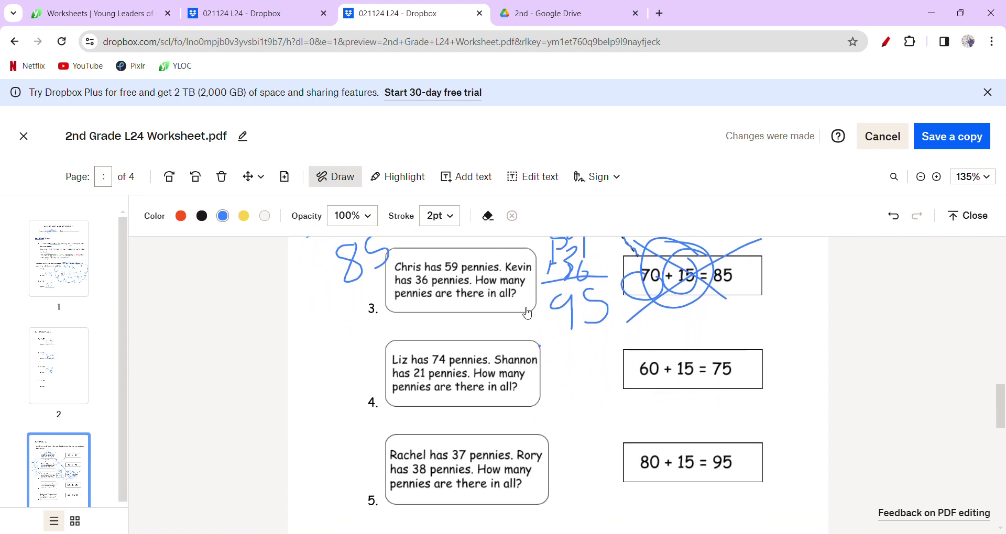
pyautogui.moveTo(533, 310); pyautogui.dragTo(616, 449)
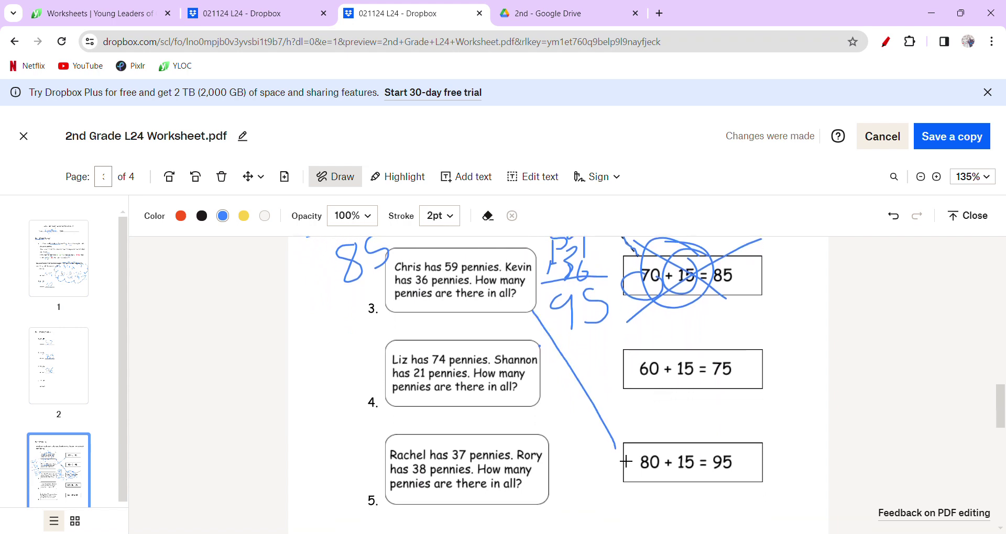
# Step: Underline the numbers 74 and 21 in story 4
pyautogui.scroll(5, 781, 399)
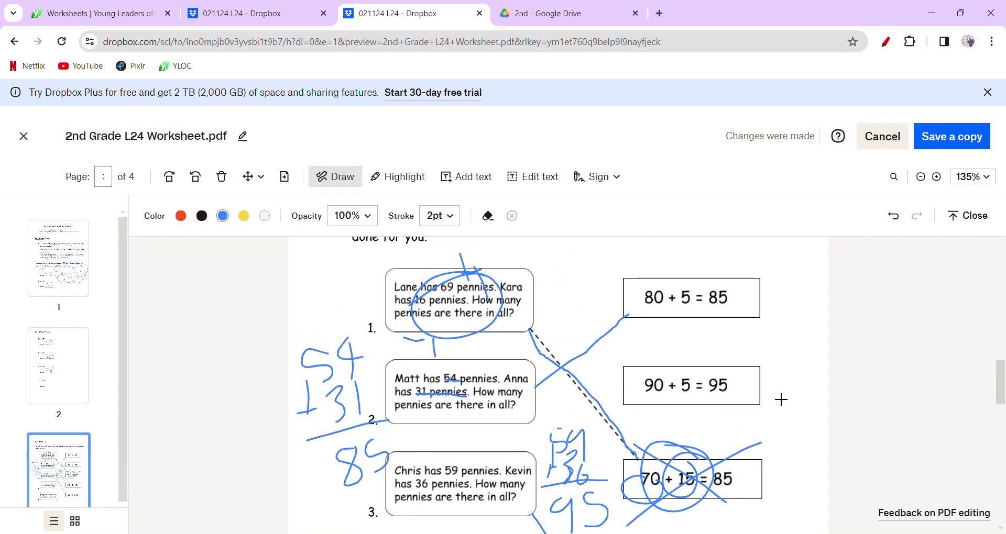
pyautogui.scroll(-4, 682, 414)
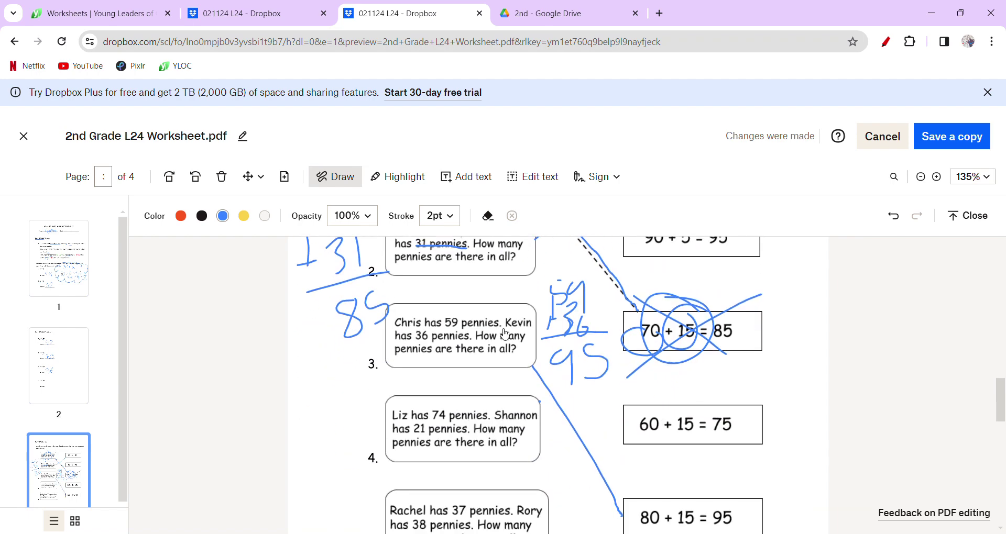
pyautogui.scroll(-1, 505, 327)
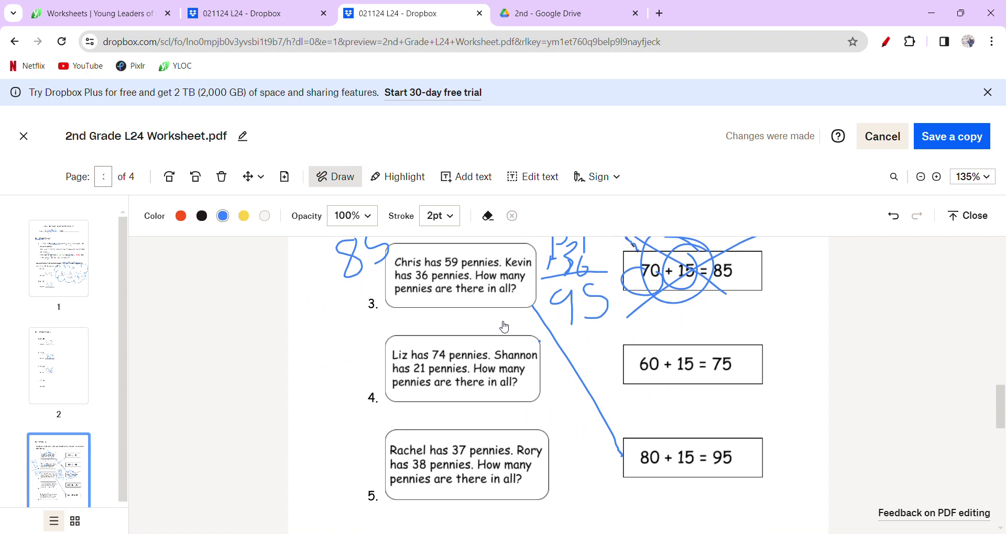
pyautogui.scroll(-1, 650, 404)
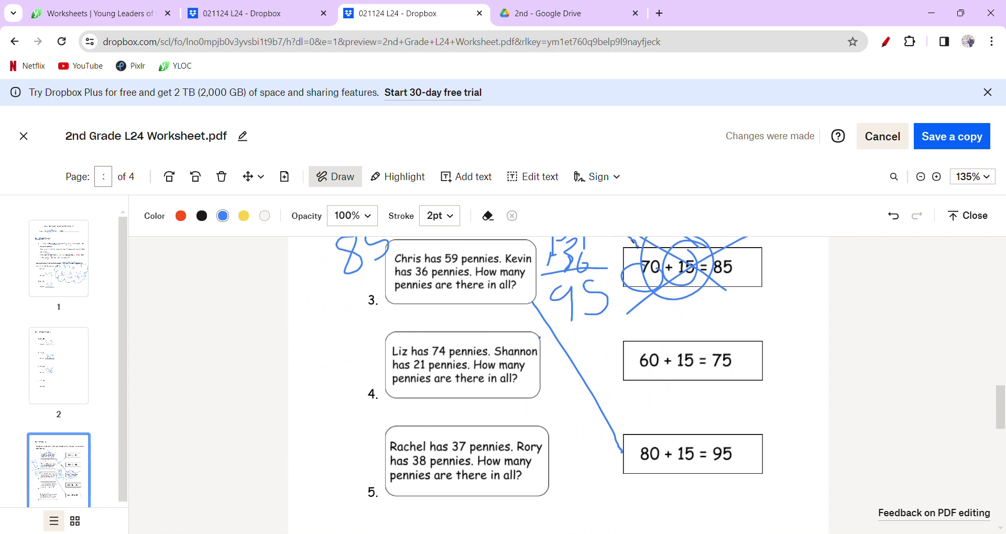
pyautogui.moveTo(431, 352); pyautogui.dragTo(479, 364)
pyautogui.moveTo(407, 372); pyautogui.dragTo(461, 375)
# Step: Handwrite 74 + 21 as a column addition with the sum 95 beside story 4
pyautogui.moveTo(325, 327); pyautogui.dragTo(326, 359)
pyautogui.moveTo(363, 327); pyautogui.dragTo(372, 343)
pyautogui.moveTo(367, 320); pyautogui.dragTo(362, 377)
pyautogui.moveTo(312, 361)
pyautogui.mouseDown()
pyautogui.moveTo(310, 406)
pyautogui.moveTo(323, 390)
pyautogui.mouseUp()
pyautogui.moveTo(325, 375)
pyautogui.mouseDown()
pyautogui.moveTo(343, 372)
pyautogui.moveTo(345, 394)
pyautogui.mouseUp()
pyautogui.moveTo(364, 361)
pyautogui.mouseDown()
pyautogui.moveTo(365, 397)
pyautogui.moveTo(343, 410)
pyautogui.moveTo(391, 413)
pyautogui.moveTo(380, 444)
pyautogui.moveTo(339, 457)
pyautogui.mouseUp()
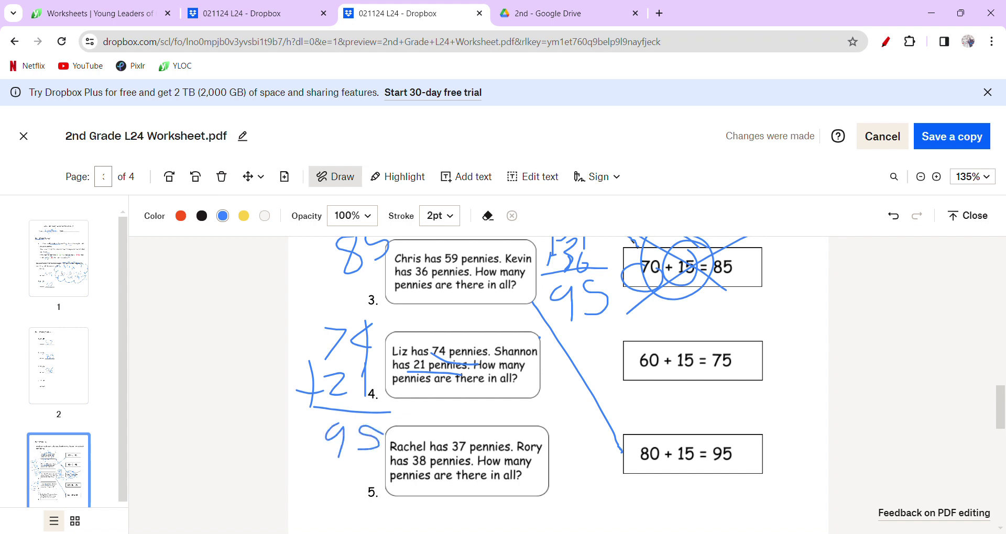
# Step: Draw story 4's matching line to the 90 + 5 = 95 box, starting near the upper-right corner of story 3
pyautogui.scroll(-1, 700, 337)
pyautogui.scroll(4, 701, 337)
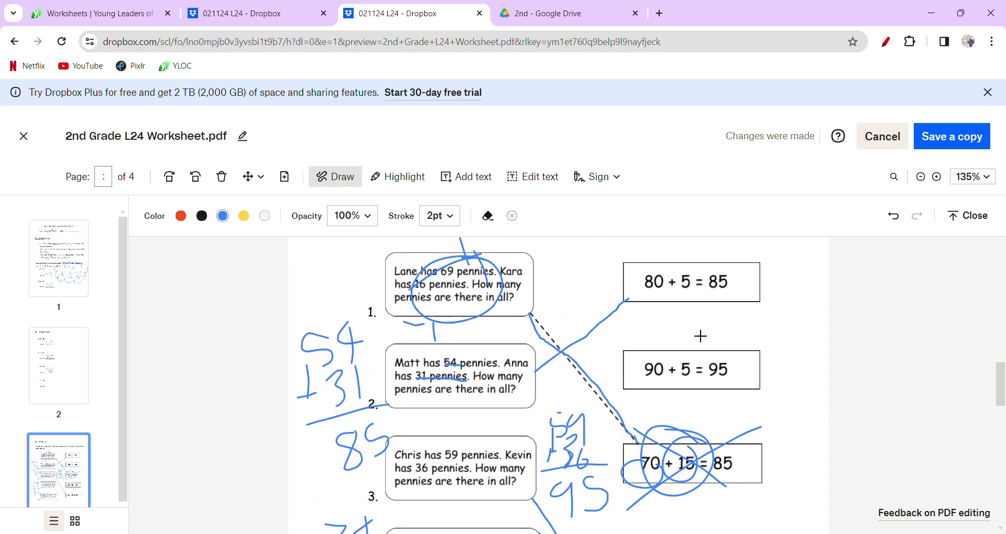
pyautogui.scroll(2, 701, 336)
pyautogui.scroll(-4, 701, 335)
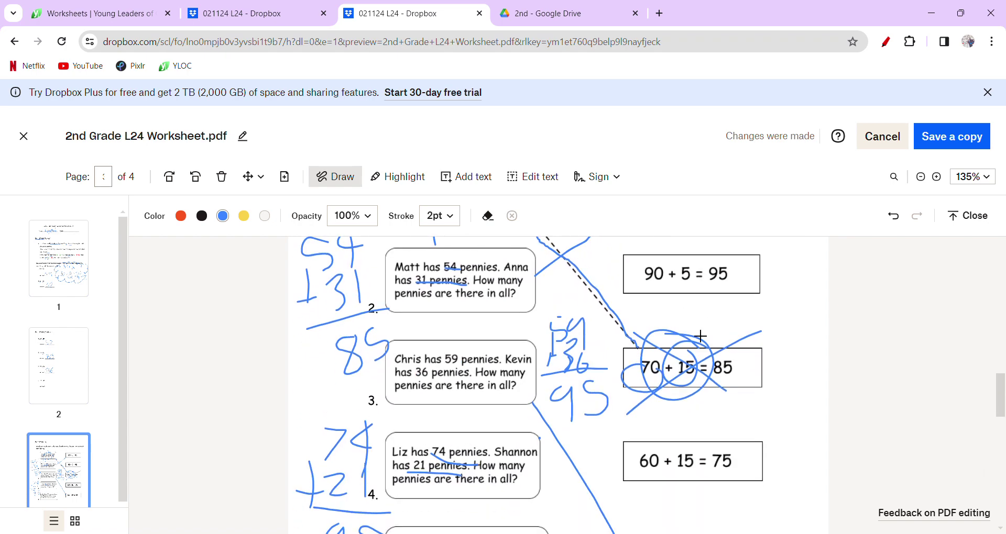
pyautogui.moveTo(548, 341); pyautogui.dragTo(622, 268)
# Step: Underline the numbers 37 and 38 in story 5
pyautogui.scroll(-3, 791, 285)
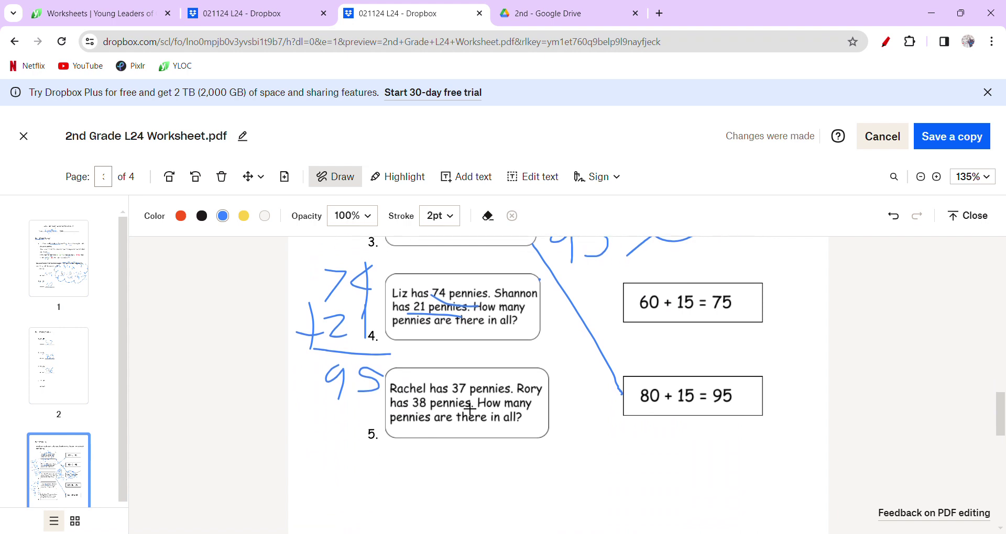
pyautogui.moveTo(452, 396); pyautogui.dragTo(517, 391)
pyautogui.moveTo(408, 412); pyautogui.dragTo(478, 413)
pyautogui.scroll(2, 485, 422)
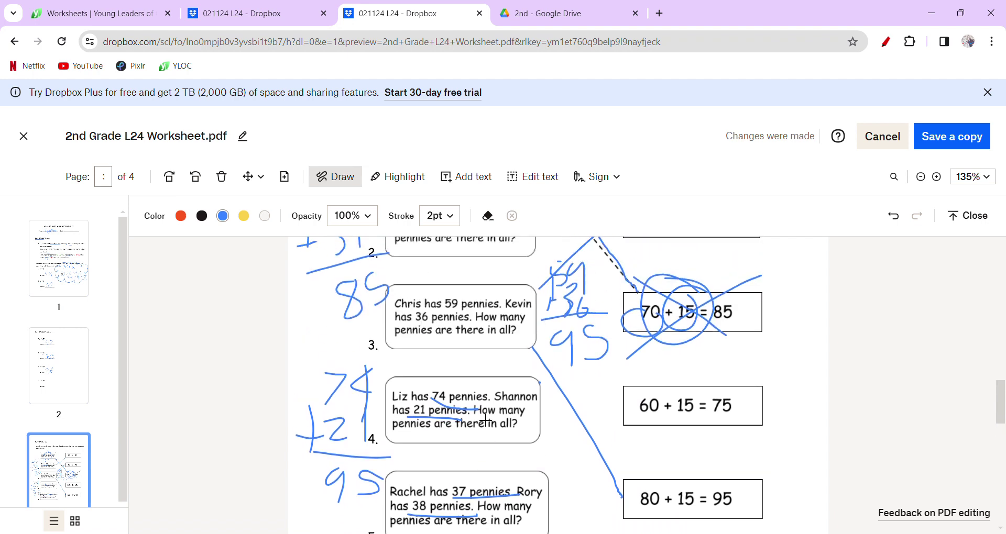
pyautogui.scroll(-2, 486, 422)
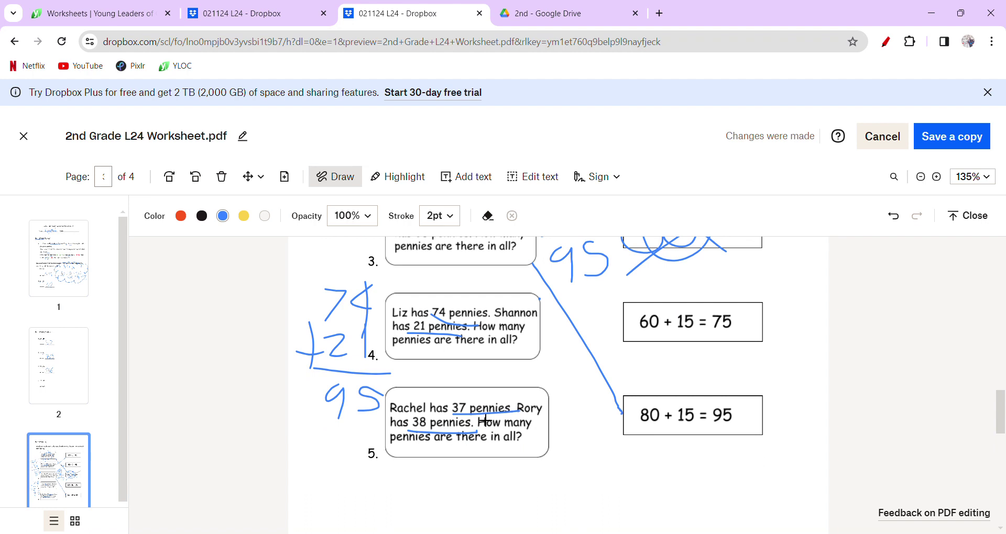
# Step: Handwrite 37 + 38 as a column addition beside story 5, with the carried 1 and the sum 75
pyautogui.moveTo(568, 368)
pyautogui.mouseDown()
pyautogui.moveTo(577, 394)
pyautogui.moveTo(557, 423)
pyautogui.mouseUp()
pyautogui.moveTo(556, 408)
pyautogui.mouseDown()
pyautogui.moveTo(596, 426)
pyautogui.moveTo(601, 387)
pyautogui.mouseUp()
pyautogui.moveTo(531, 434); pyautogui.dragTo(640, 431)
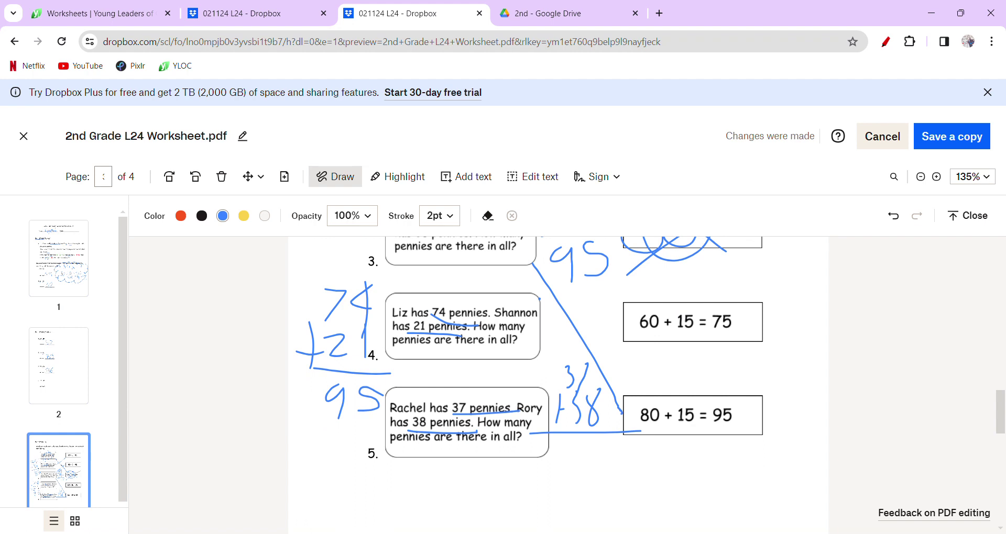
pyautogui.moveTo(622, 451)
pyautogui.mouseDown()
pyautogui.moveTo(602, 452)
pyautogui.moveTo(597, 475)
pyautogui.mouseUp()
pyautogui.moveTo(559, 352); pyautogui.dragTo(554, 382)
pyautogui.moveTo(571, 444)
pyautogui.mouseDown()
pyautogui.moveTo(580, 463)
pyautogui.moveTo(556, 496)
pyautogui.mouseUp()
# Step: Draw a line from story 5 to the 60 + 15 = 75 box
pyautogui.scroll(2, 558, 385)
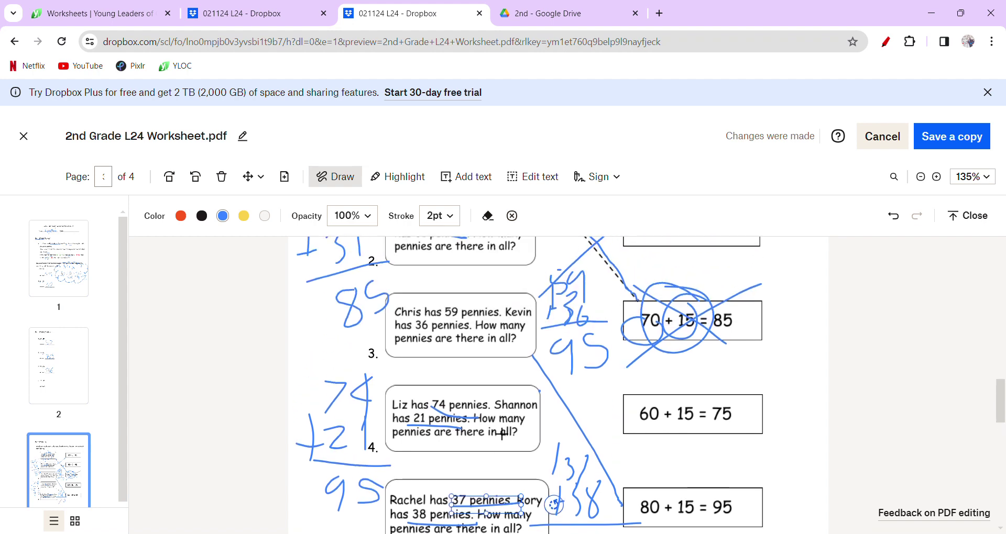
pyautogui.moveTo(546, 471); pyautogui.dragTo(628, 401)
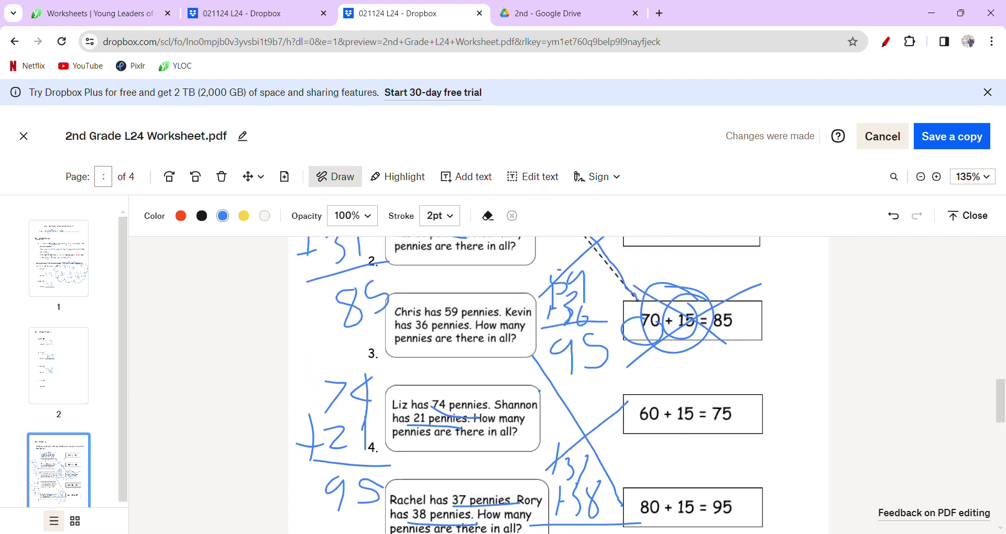
pyautogui.scroll(-3, 730, 438)
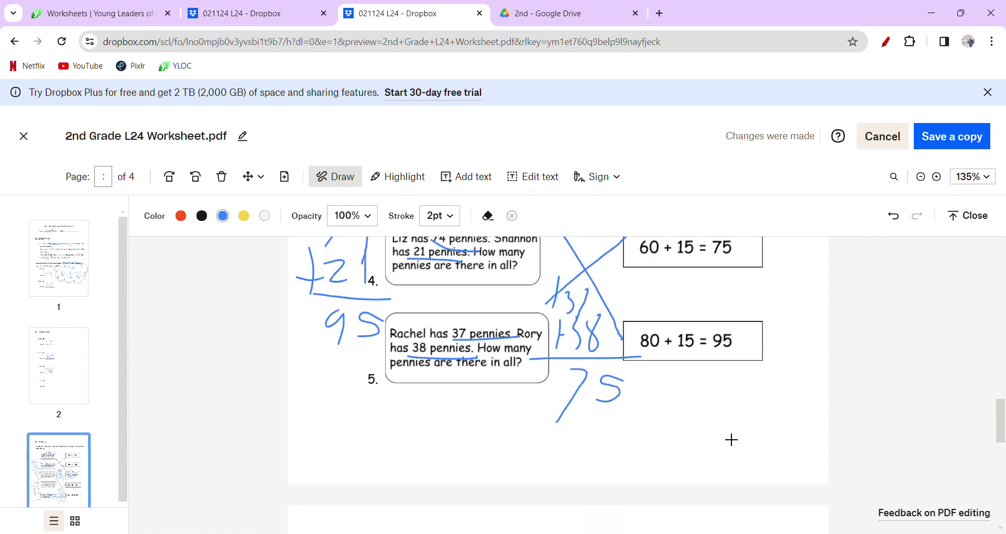
# Step: Retrace in red the matching lines to the 70 + 15 = 85, 80 + 5 = 85 and 90 + 5 = 95 boxes
pyautogui.scroll(5, 725, 445)
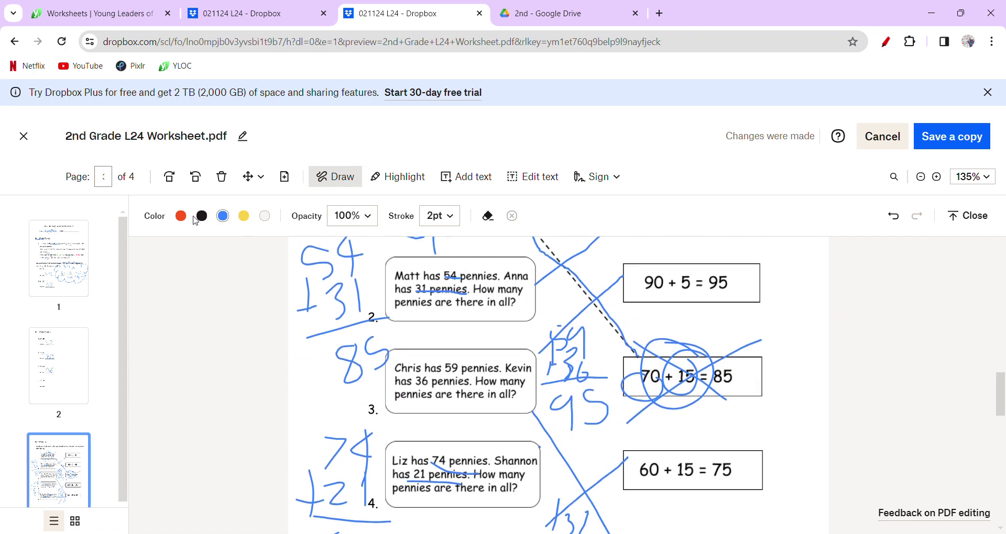
pyautogui.click(181, 216)
pyautogui.scroll(3, 574, 322)
pyautogui.moveTo(534, 360); pyautogui.dragTo(644, 474)
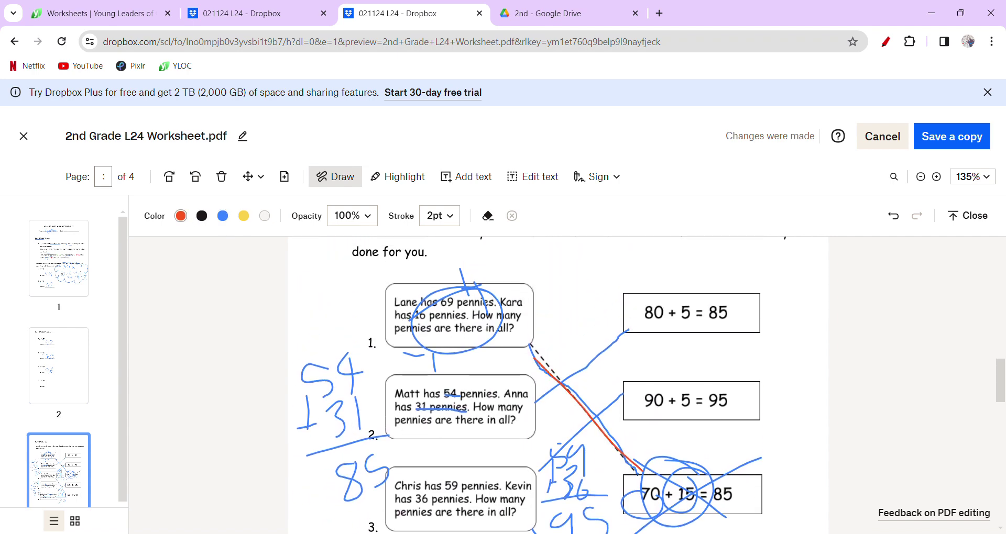
pyautogui.moveTo(547, 398); pyautogui.dragTo(623, 336)
pyautogui.moveTo(552, 464); pyautogui.dragTo(627, 406)
# Step: Retrace in red the lines from story 3 to the 80 + 15 = 95 box and from story 5 to 60 + 15 = 75
pyautogui.scroll(-3, 558, 385)
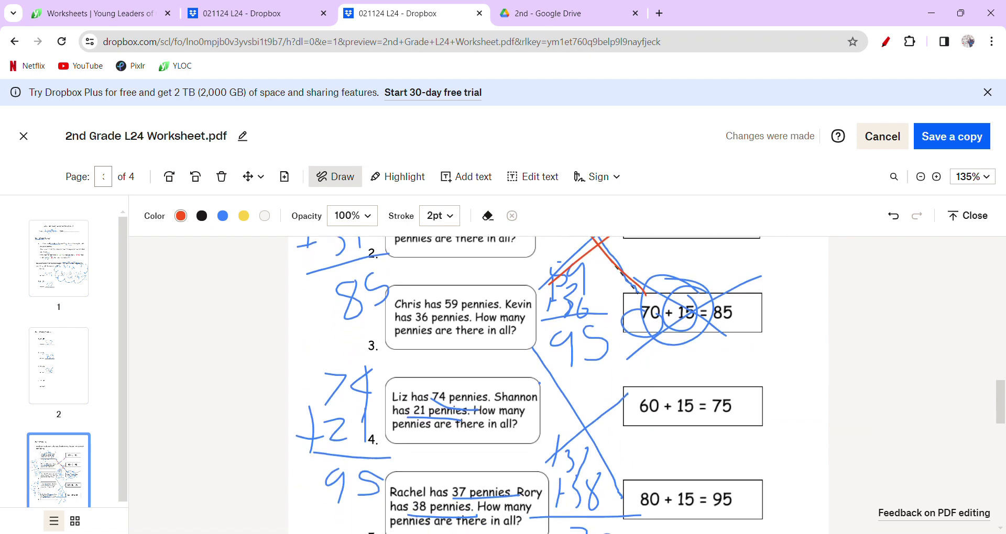
pyautogui.moveTo(545, 354); pyautogui.dragTo(629, 496)
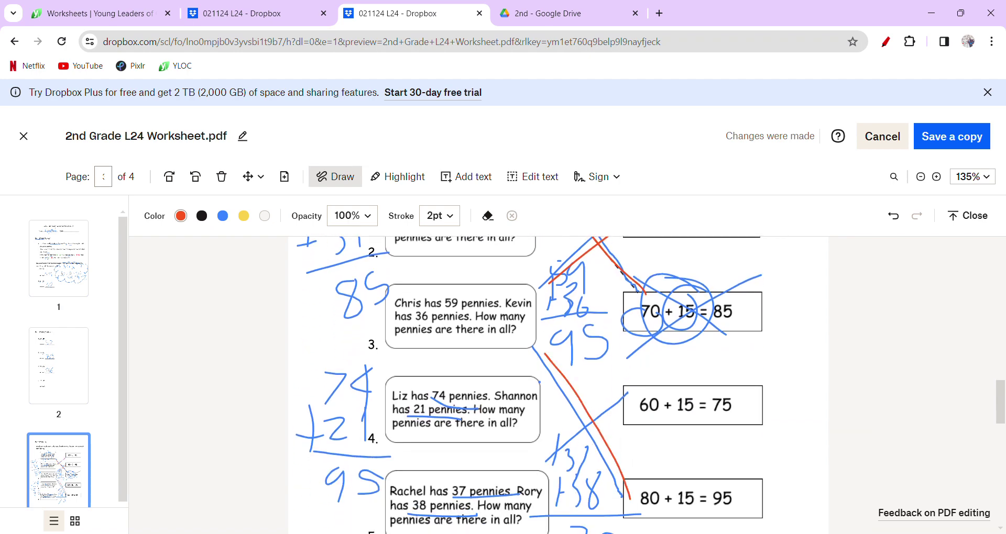
pyautogui.scroll(-2, 558, 385)
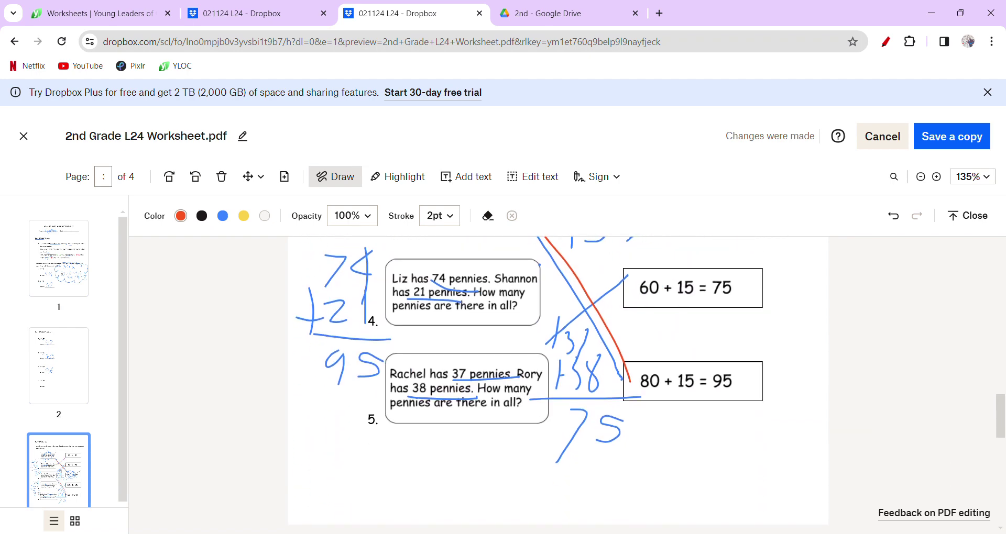
pyautogui.moveTo(627, 283); pyautogui.dragTo(534, 366)
# Step: In word problem 1, underline "48 stickers" and "36 more" in red and circle the word "all?"
pyautogui.scroll(-6, 524, 398)
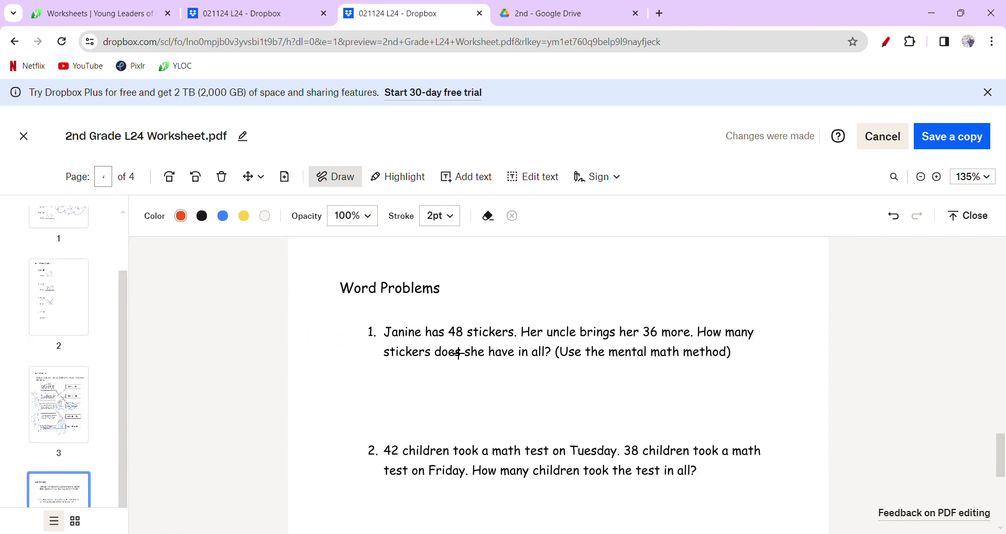
pyautogui.moveTo(450, 340); pyautogui.dragTo(540, 343)
pyautogui.moveTo(640, 347); pyautogui.dragTo(702, 348)
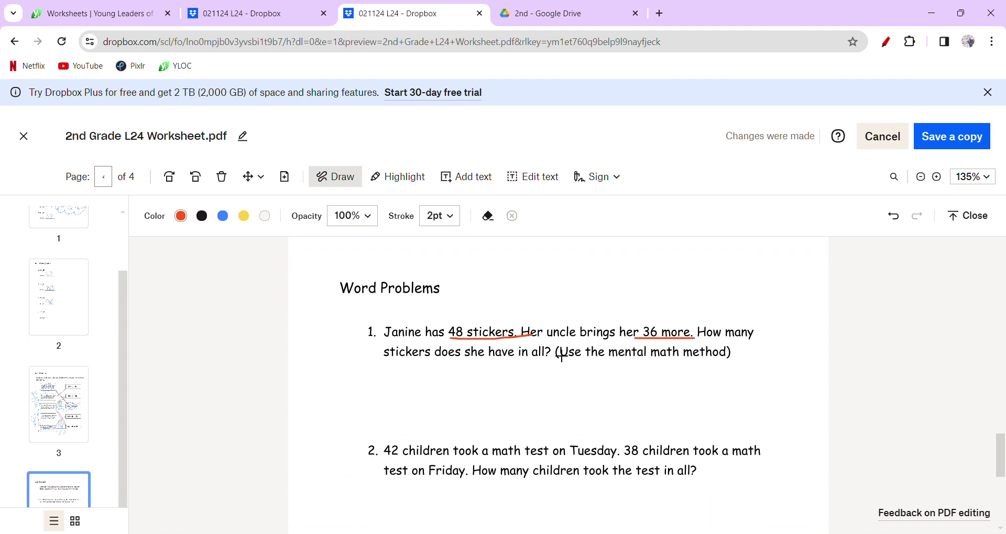
pyautogui.moveTo(560, 350)
pyautogui.mouseDown()
pyautogui.moveTo(545, 370)
pyautogui.moveTo(535, 353)
pyautogui.moveTo(572, 355)
pyautogui.mouseUp()
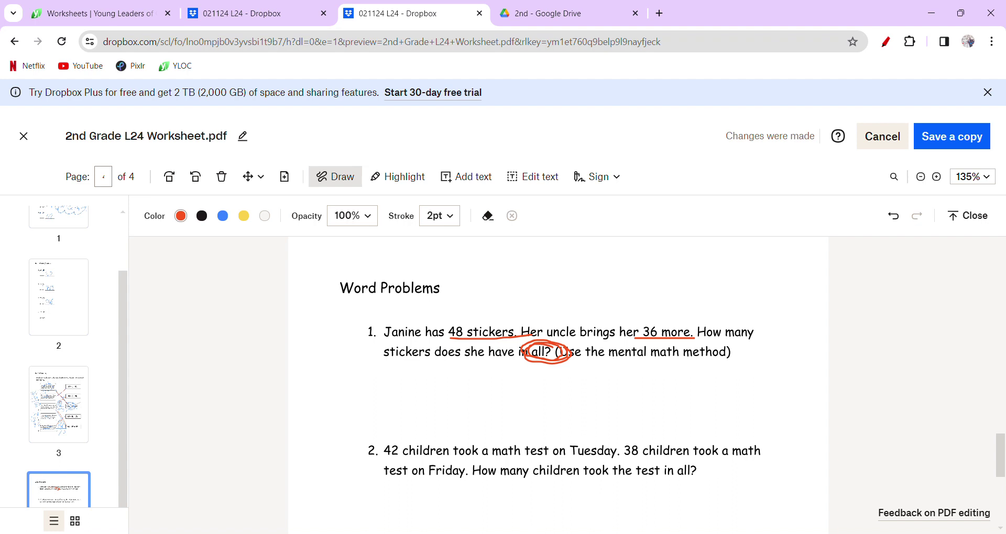
# Step: Handwrite the answer "84 stickers" in red below word problem 1 and draw a box around it
pyautogui.moveTo(603, 374); pyautogui.dragTo(642, 387)
pyautogui.moveTo(608, 355); pyautogui.dragTo(619, 426)
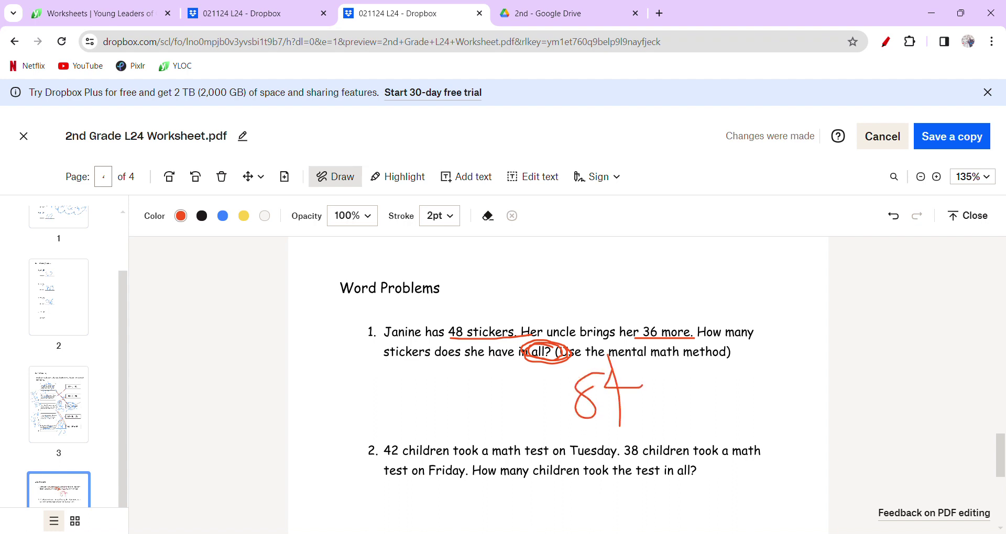
pyautogui.moveTo(671, 398); pyautogui.dragTo(655, 422)
pyautogui.moveTo(685, 376)
pyautogui.mouseDown()
pyautogui.moveTo(683, 420)
pyautogui.moveTo(691, 421)
pyautogui.mouseUp()
pyautogui.moveTo(719, 382)
pyautogui.mouseDown()
pyautogui.moveTo(712, 415)
pyautogui.moveTo(725, 423)
pyautogui.mouseUp()
pyautogui.moveTo(744, 389)
pyautogui.mouseDown()
pyautogui.moveTo(728, 406)
pyautogui.moveTo(749, 419)
pyautogui.mouseUp()
pyautogui.moveTo(741, 410)
pyautogui.mouseDown()
pyautogui.moveTo(758, 422)
pyautogui.moveTo(800, 390)
pyautogui.moveTo(775, 432)
pyautogui.mouseUp()
pyautogui.moveTo(553, 364)
pyautogui.mouseDown()
pyautogui.moveTo(542, 437)
pyautogui.moveTo(829, 362)
pyautogui.mouseUp()
pyautogui.moveTo(530, 427); pyautogui.dragTo(828, 435)
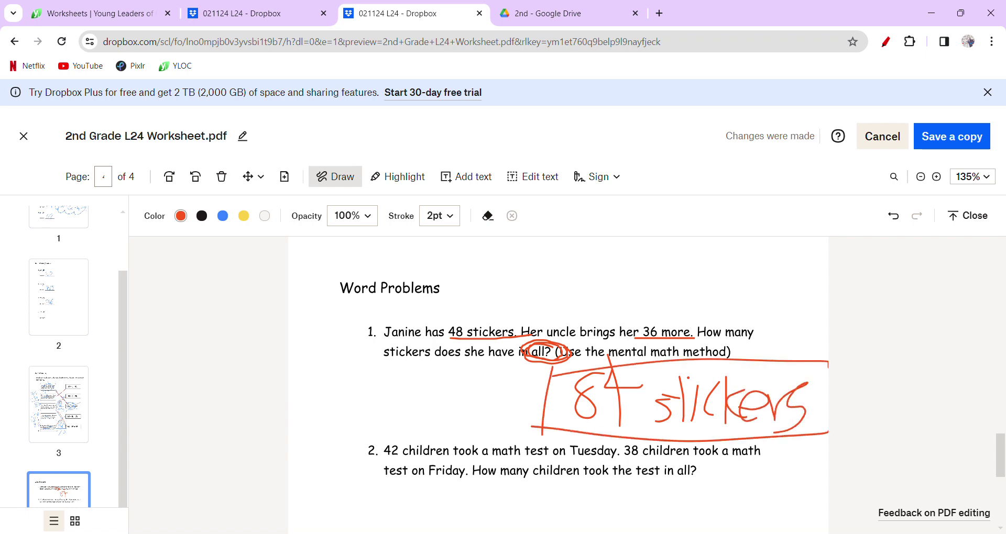
# Step: Underline "the test in all?" in red in word problem 2
pyautogui.scroll(-2, 558, 367)
pyautogui.scroll(-1, 558, 367)
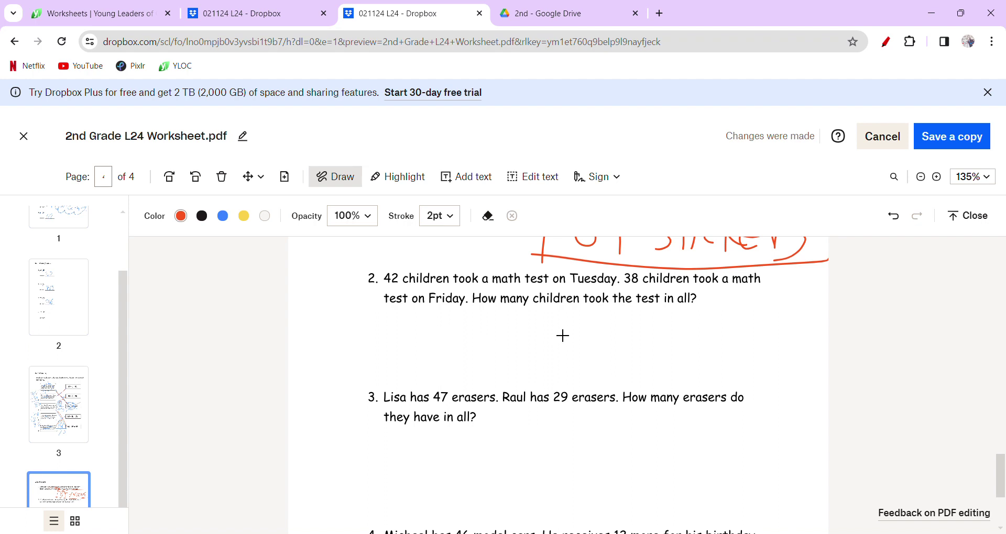
pyautogui.moveTo(611, 304); pyautogui.dragTo(711, 309)
# Step: Handwrite the answer "80 children" in red below word problem 2 and draw an outline around it
pyautogui.moveTo(542, 329)
pyautogui.mouseDown()
pyautogui.moveTo(524, 367)
pyautogui.moveTo(542, 361)
pyautogui.moveTo(567, 328)
pyautogui.mouseUp()
pyautogui.moveTo(644, 352); pyautogui.dragTo(622, 369)
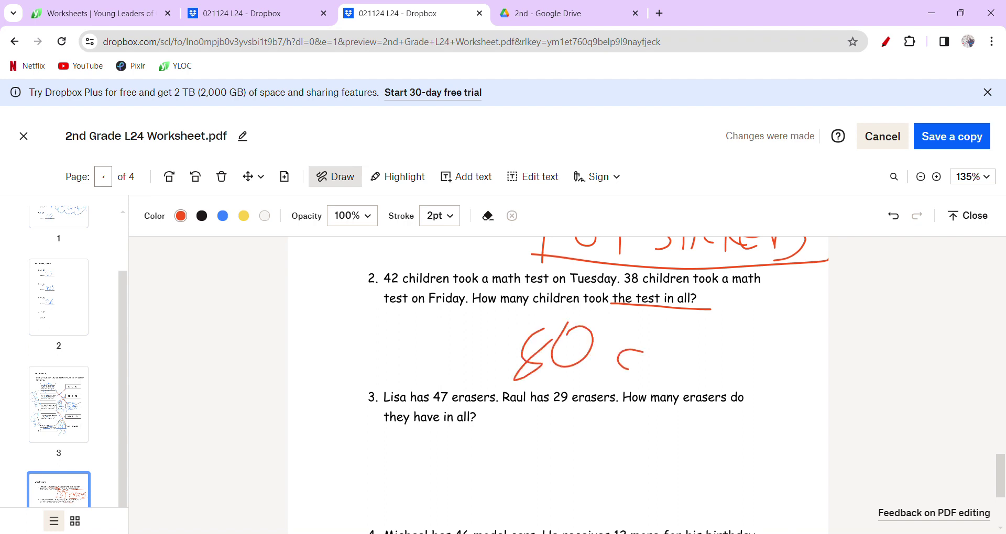
pyautogui.moveTo(642, 331); pyautogui.dragTo(681, 373)
pyautogui.moveTo(691, 327); pyautogui.dragTo(719, 381)
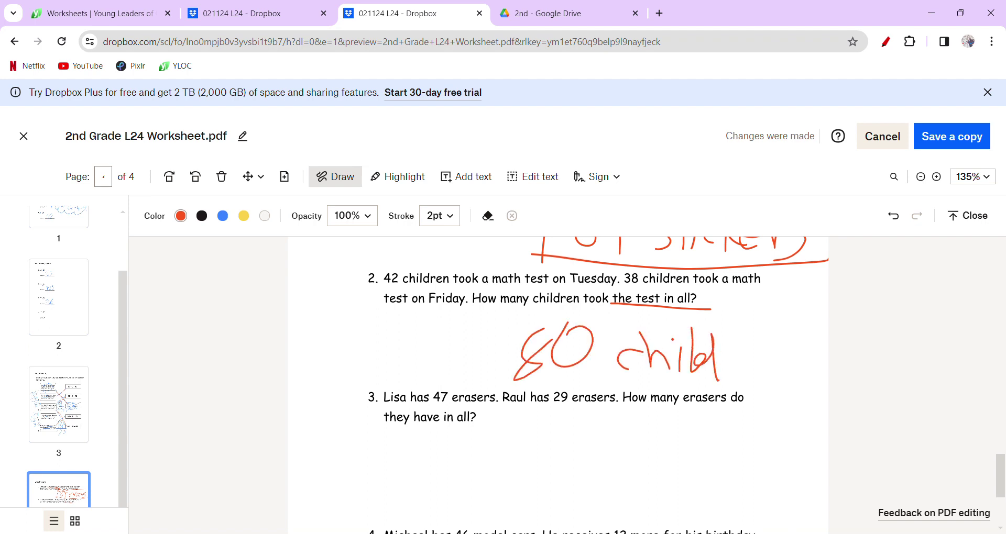
pyautogui.moveTo(719, 341)
pyautogui.mouseDown()
pyautogui.moveTo(758, 346)
pyautogui.moveTo(770, 366)
pyautogui.mouseUp()
pyautogui.moveTo(783, 329); pyautogui.dragTo(819, 379)
pyautogui.moveTo(448, 318); pyautogui.dragTo(828, 304)
pyautogui.moveTo(449, 312)
pyautogui.mouseDown()
pyautogui.moveTo(460, 373)
pyautogui.moveTo(828, 392)
pyautogui.mouseUp()
# Step: Underline "47 erasers" and "29 erasers" in word problem 3 and draw a large plus sign below the end of its text
pyautogui.scroll(-1, 397, 423)
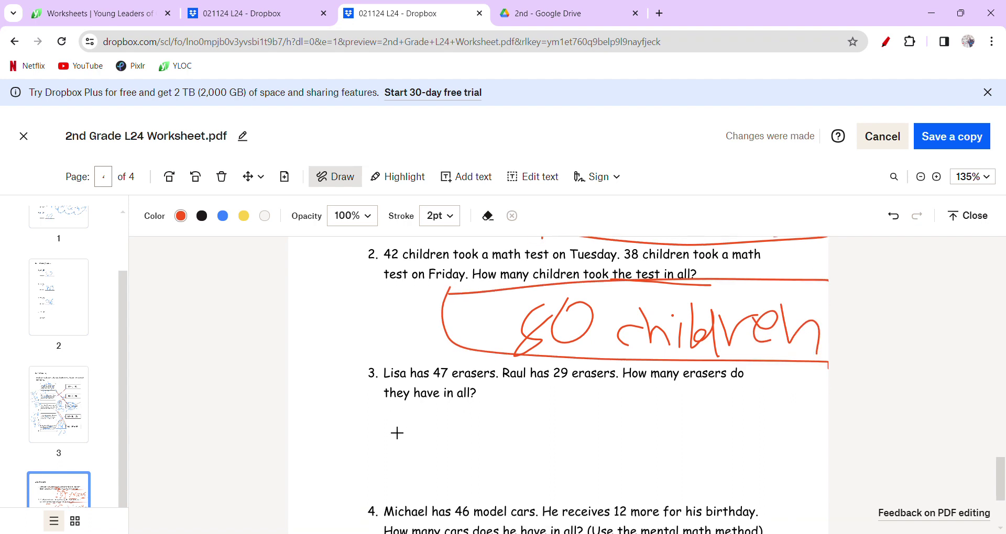
pyautogui.moveTo(432, 370); pyautogui.dragTo(485, 368)
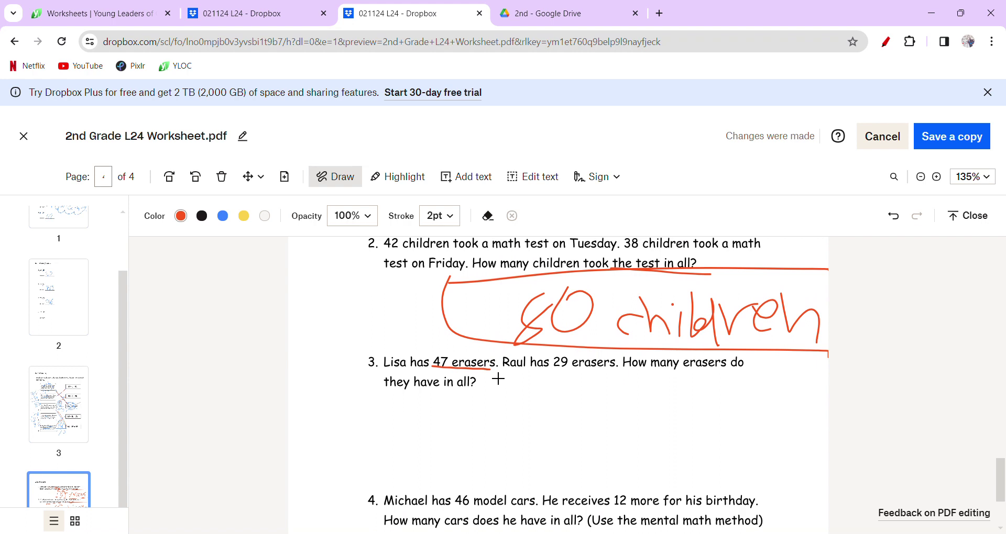
pyautogui.moveTo(548, 381); pyautogui.dragTo(636, 382)
pyautogui.scroll(-2, 636, 382)
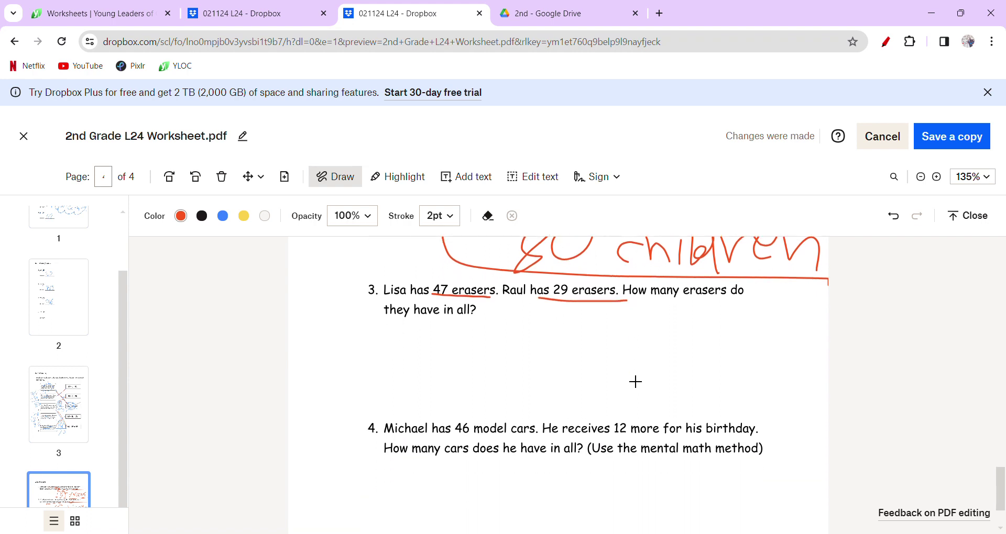
pyautogui.moveTo(769, 301); pyautogui.dragTo(762, 353)
pyautogui.moveTo(728, 326); pyautogui.dragTo(810, 332)
# Step: Handwrite the number 76 in red below word problem 3 as its answer
pyautogui.moveTo(453, 353)
pyautogui.mouseDown()
pyautogui.moveTo(499, 347)
pyautogui.moveTo(478, 384)
pyautogui.mouseUp()
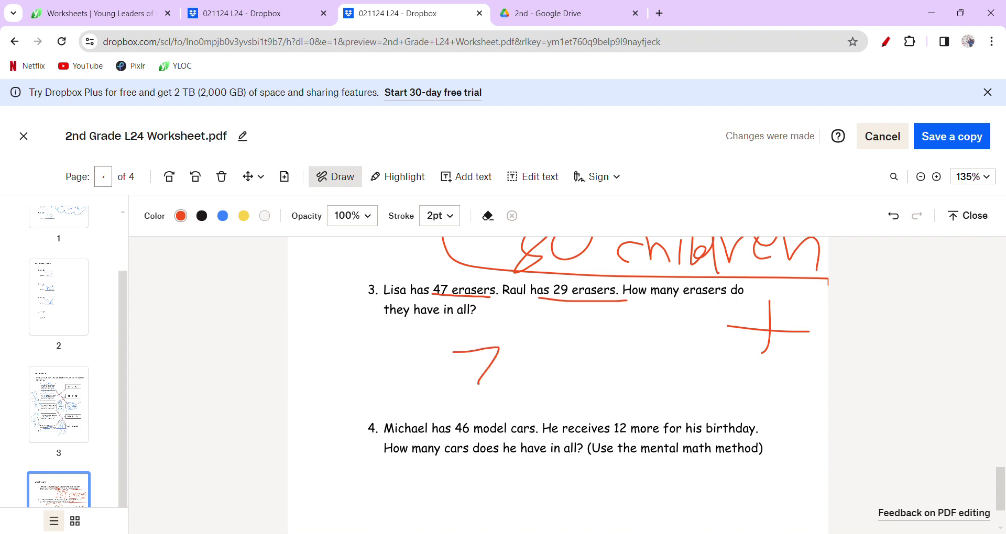
pyautogui.moveTo(547, 341)
pyautogui.mouseDown()
pyautogui.moveTo(521, 348)
pyautogui.moveTo(514, 369)
pyautogui.mouseUp()
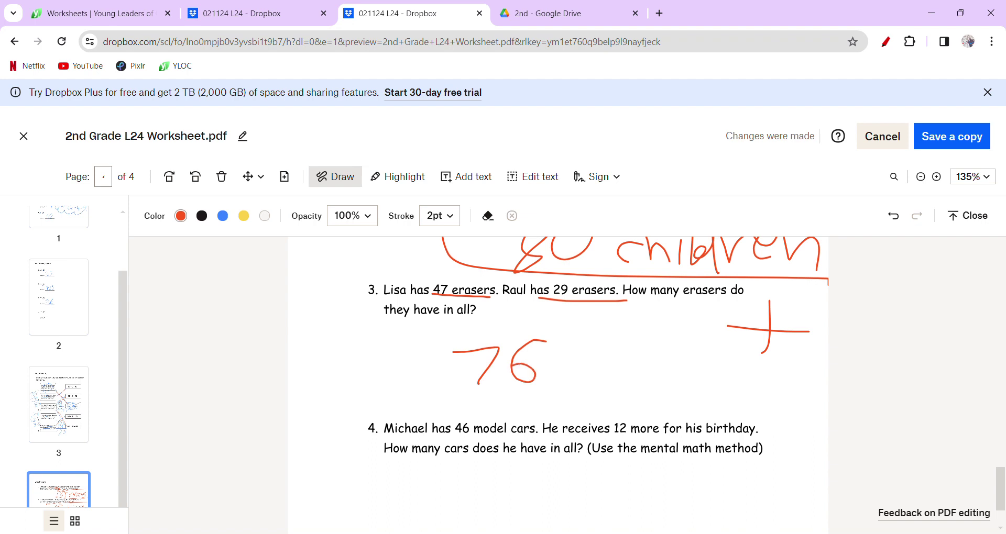